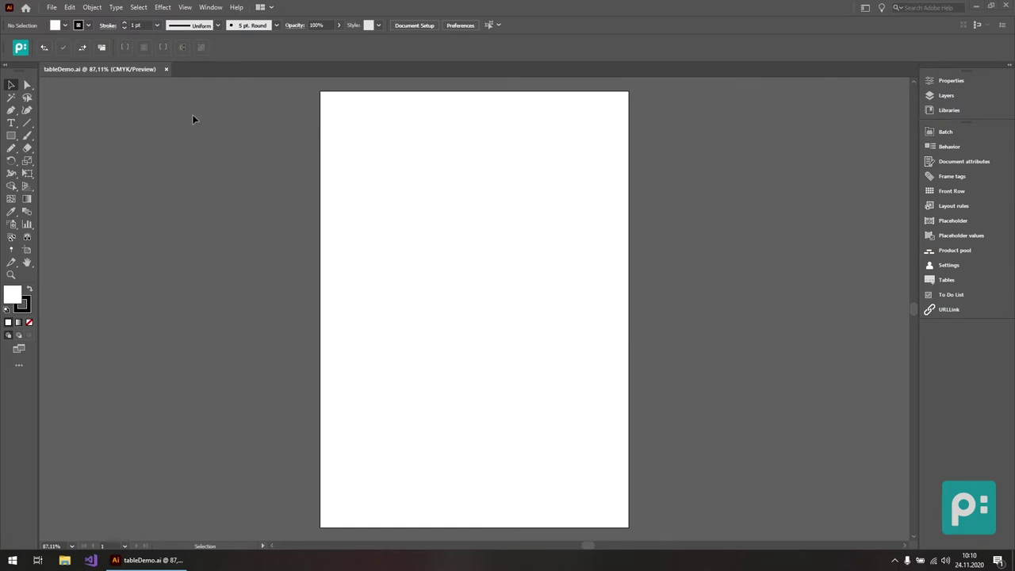
# - Create a new priint:comet table with 4 body rows, 4 columns and no header or footer rows
pyautogui.click(101, 9)
pyautogui.moveTo(202, 414)
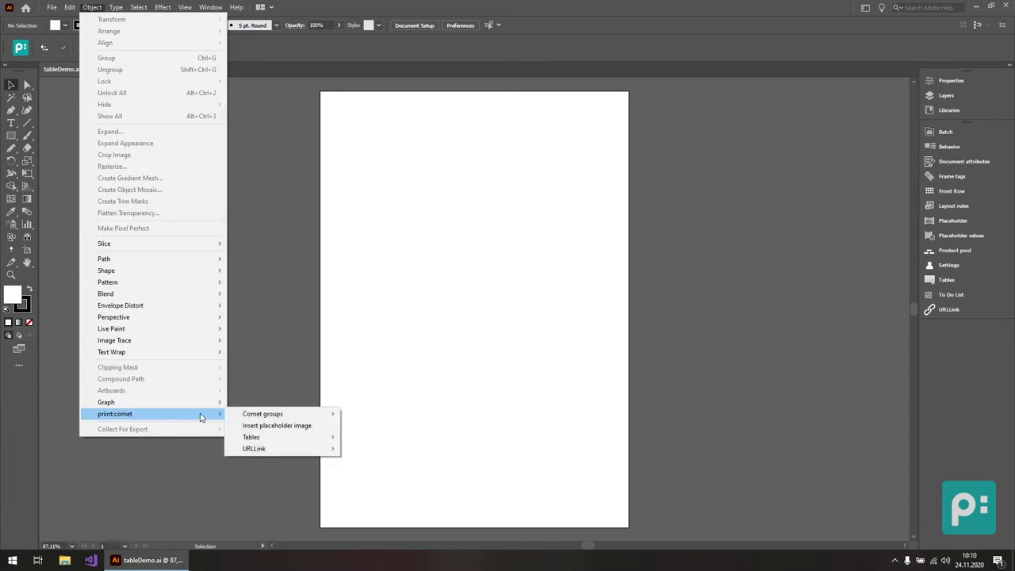
pyautogui.moveTo(290, 438)
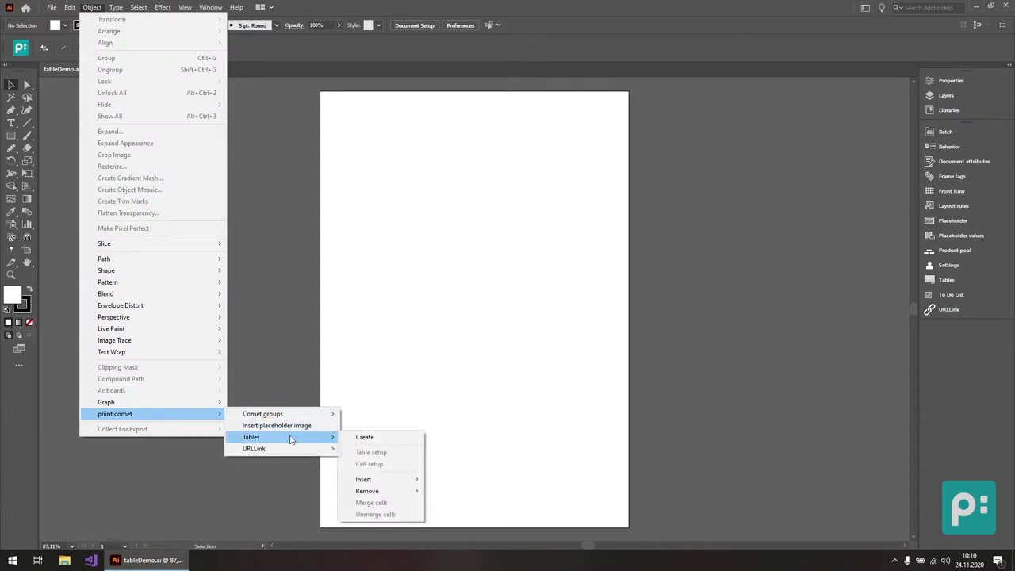
pyautogui.click(363, 440)
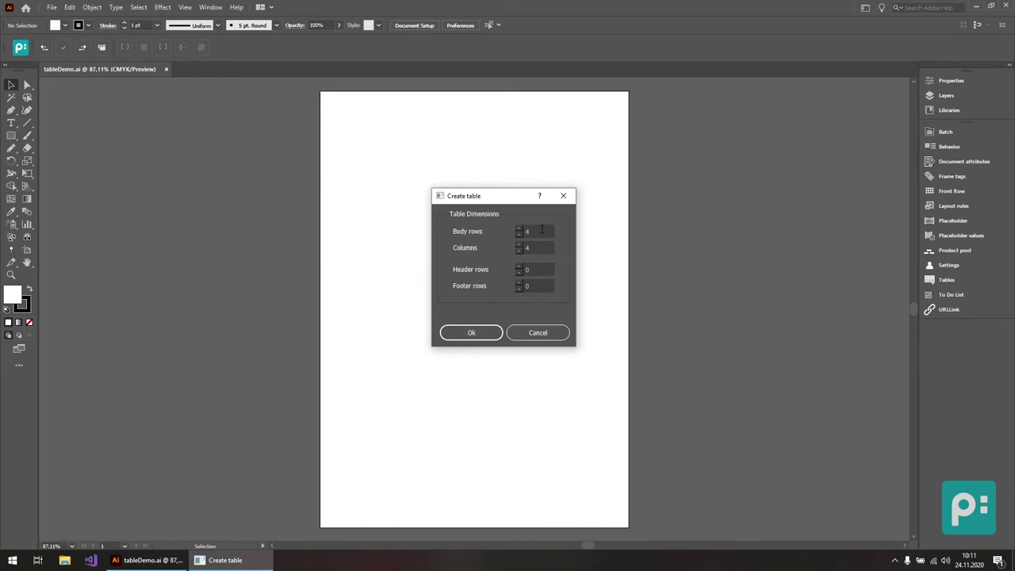
pyautogui.click(462, 333)
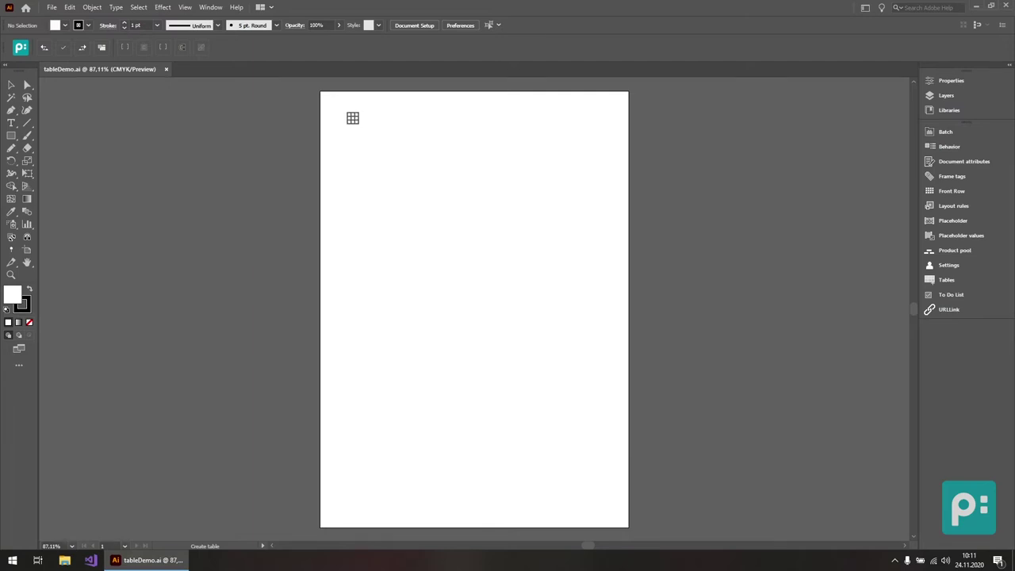
# - Draw the 4×4 table across the top of the page and zoom to 100%
pyautogui.moveTo(331, 106); pyautogui.dragTo(614, 309)
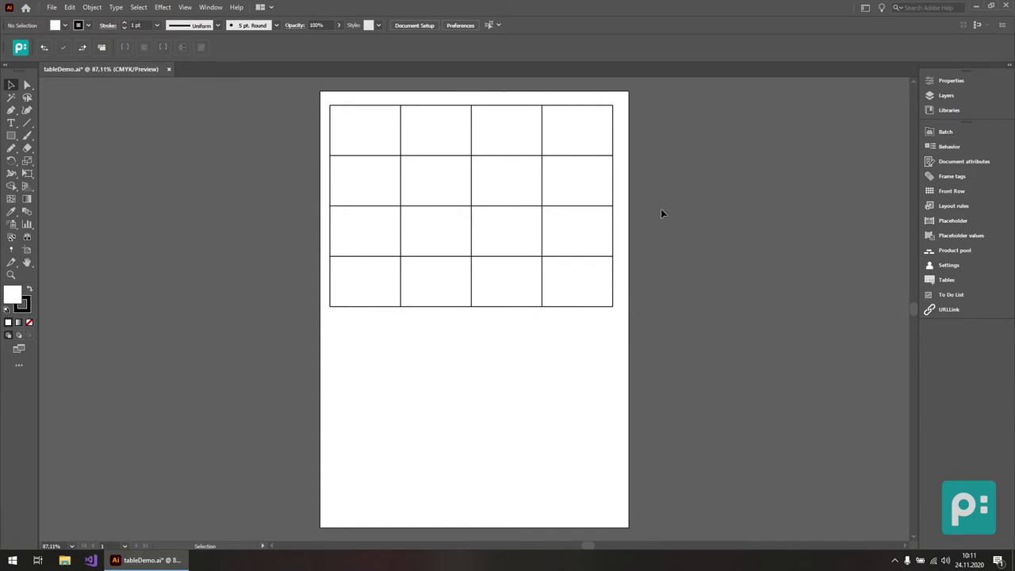
pyautogui.hotkey('ctrl', '1')
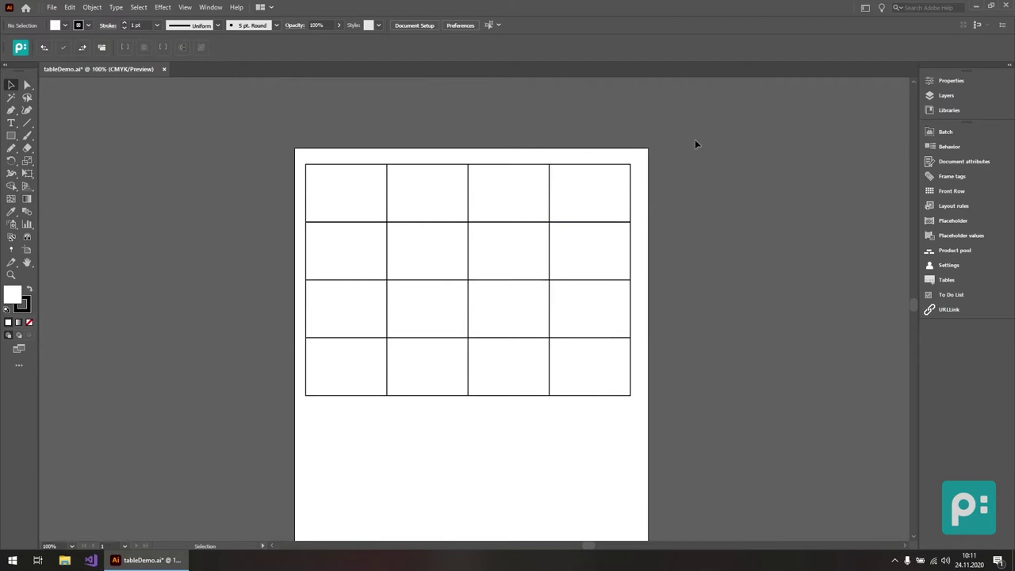
# - Float a compact Tables panel beside the page and marquee-select the whole table
pyautogui.click(924, 282)
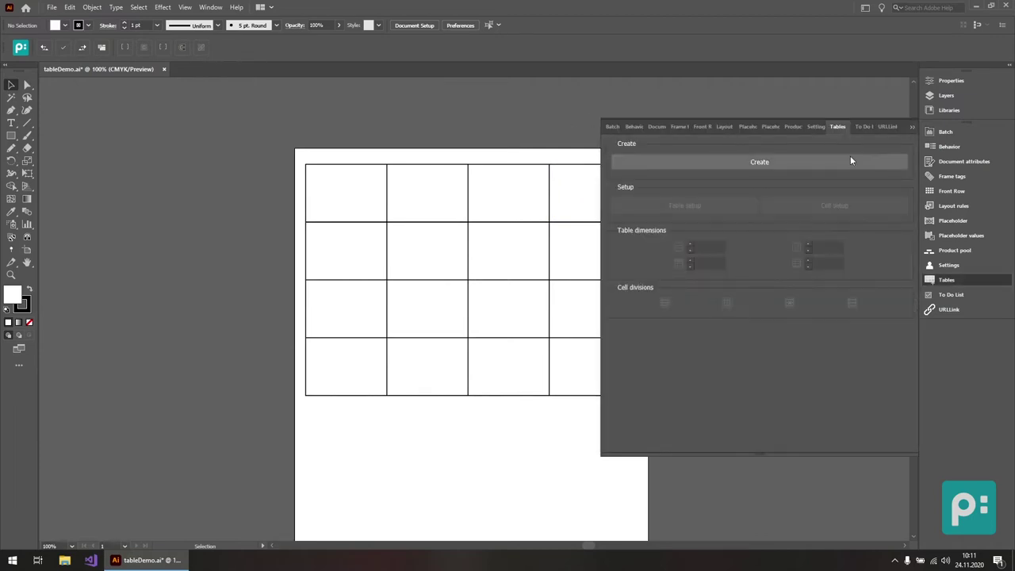
pyautogui.moveTo(837, 128); pyautogui.dragTo(600, 78)
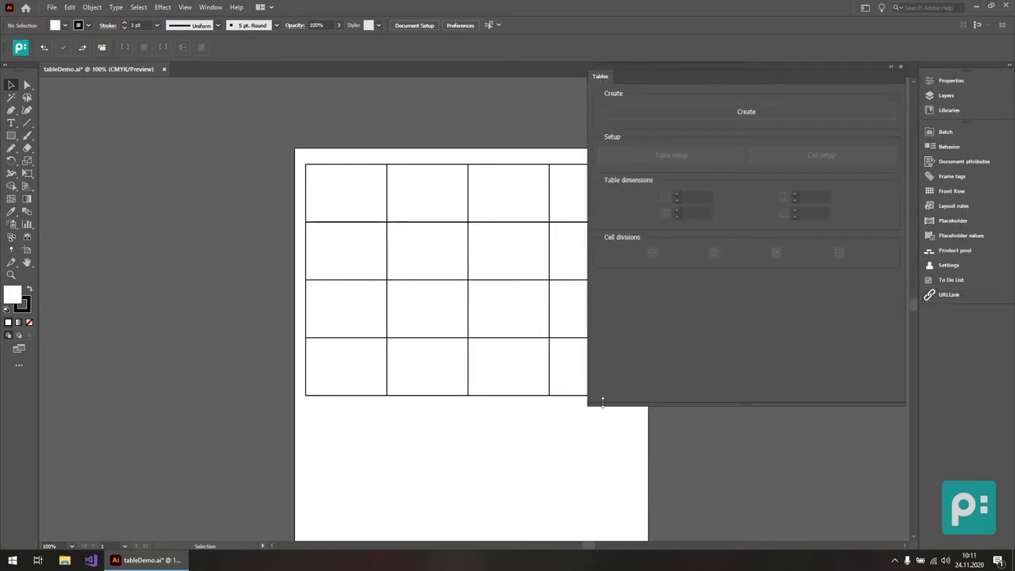
pyautogui.moveTo(589, 404); pyautogui.dragTo(721, 296)
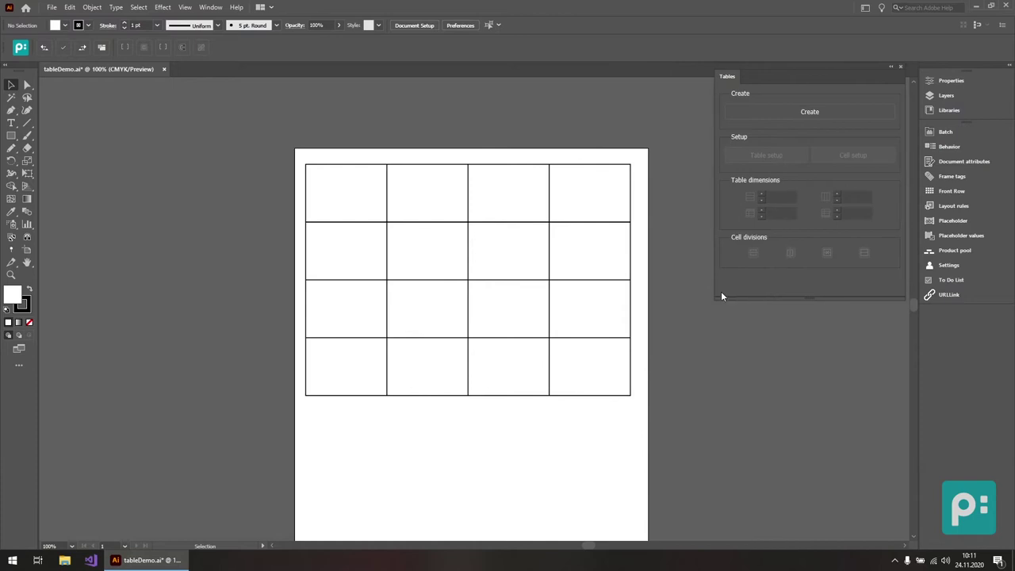
pyautogui.moveTo(777, 90); pyautogui.dragTo(773, 156)
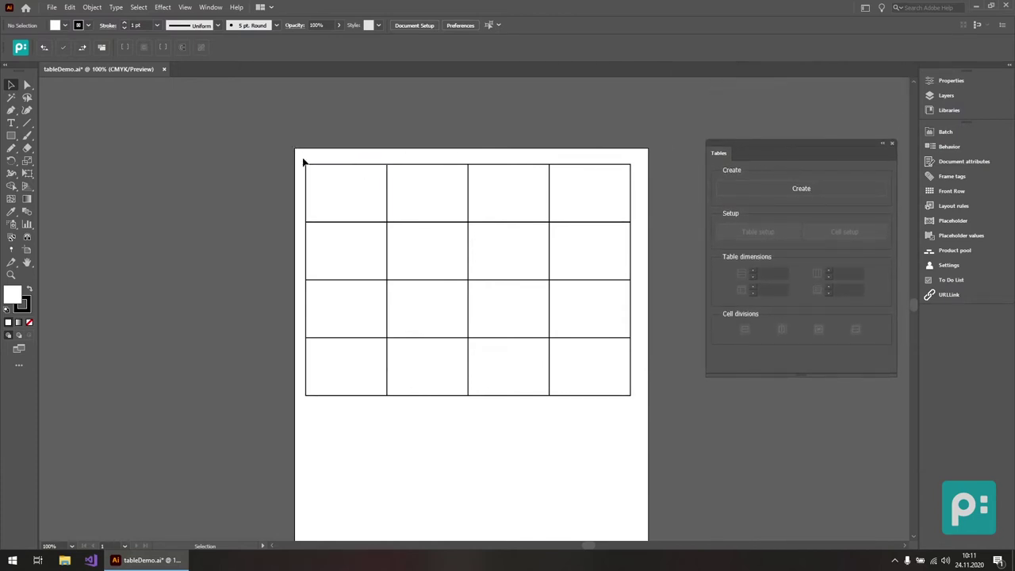
pyautogui.moveTo(305, 150); pyautogui.dragTo(365, 192)
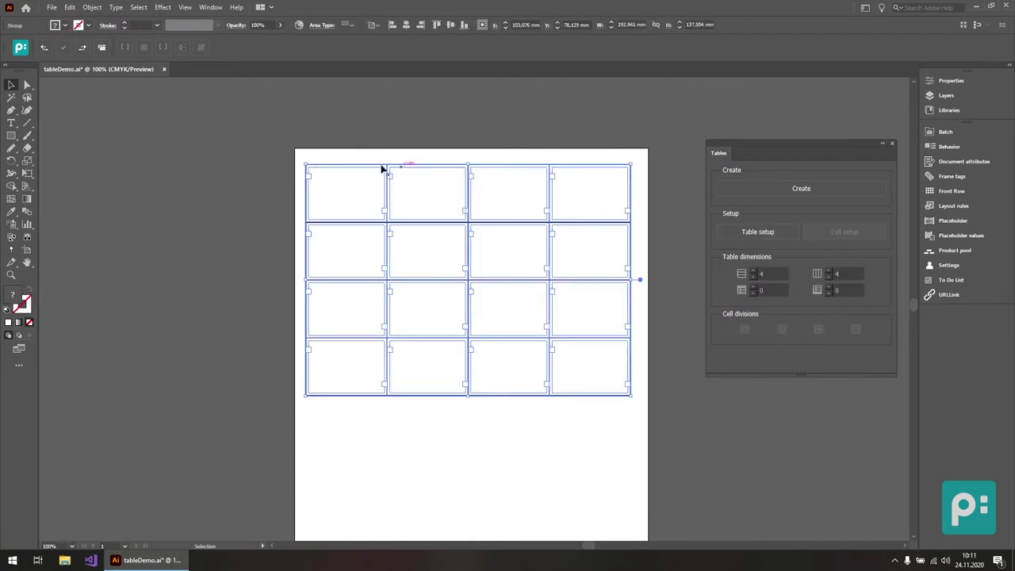
# - Open Table setup and move its dialog to the right, clear of the table
pyautogui.click(780, 235)
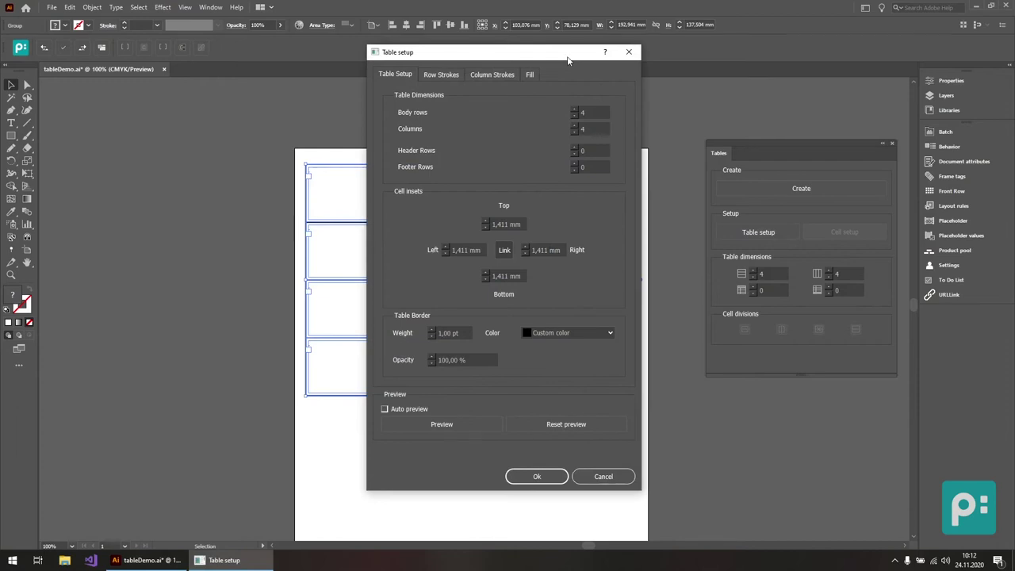
pyautogui.moveTo(564, 59); pyautogui.dragTo(797, 71)
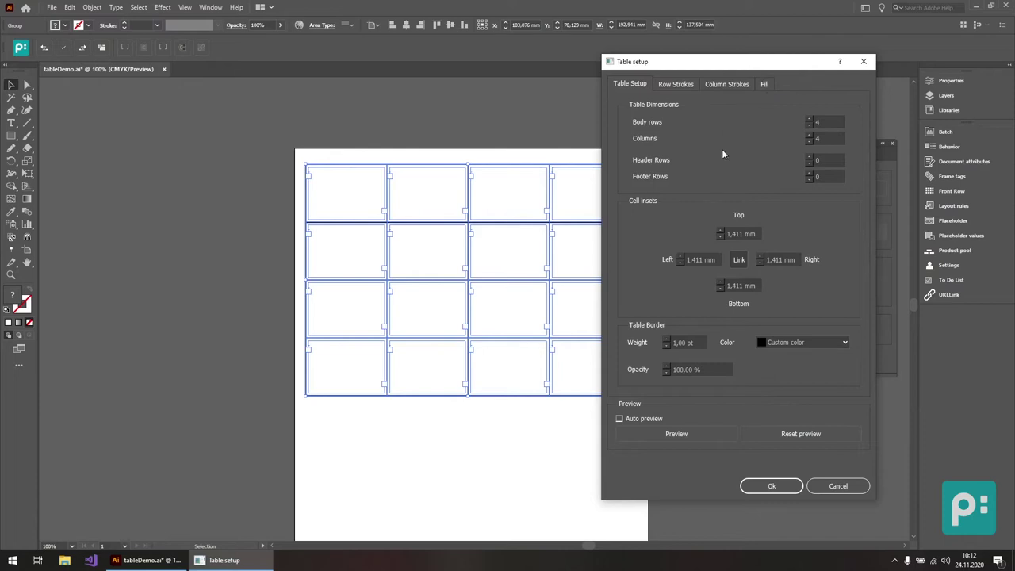
pyautogui.moveTo(712, 70); pyautogui.dragTo(753, 70)
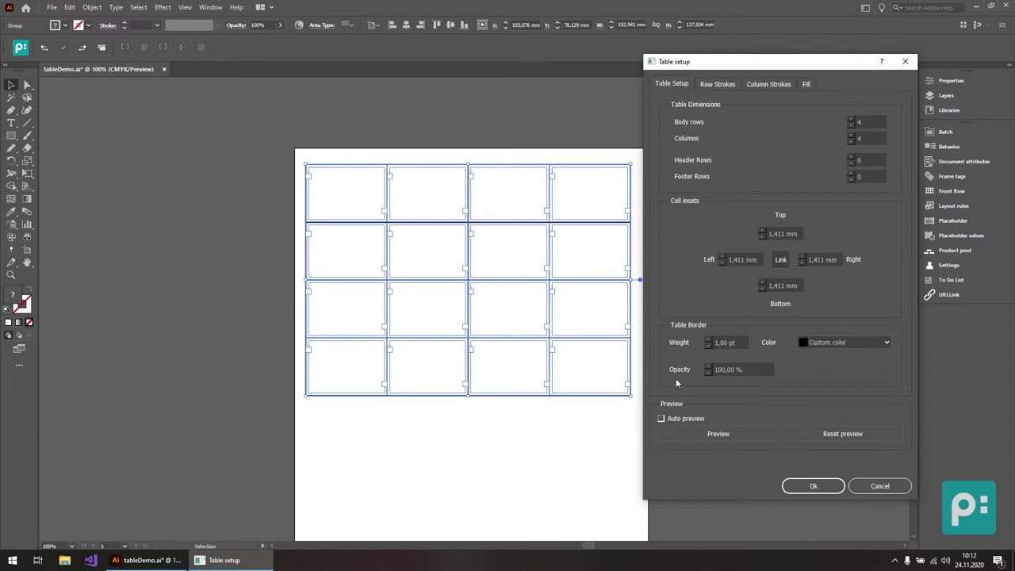
# - Set the table border colour to orange C=0 M=50 Y=100 K=0 with 5 pt weight
pyautogui.click(816, 343)
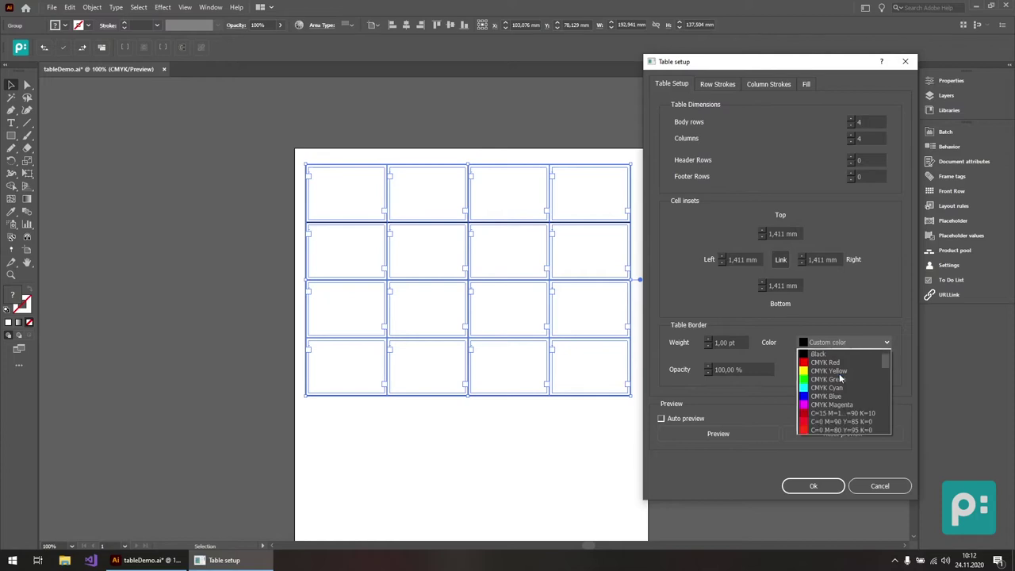
pyautogui.scroll(-3, 838, 379)
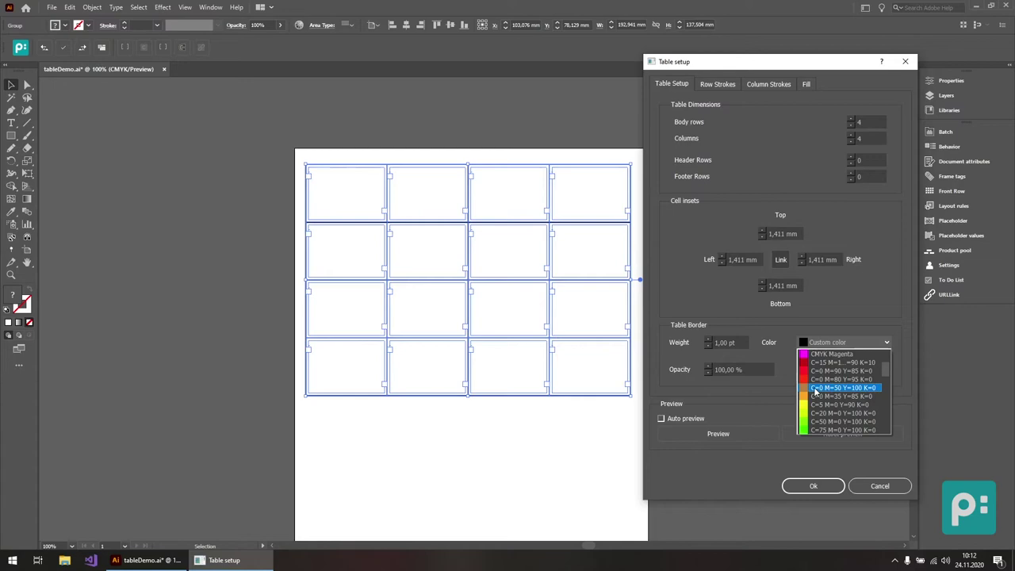
pyautogui.click(815, 387)
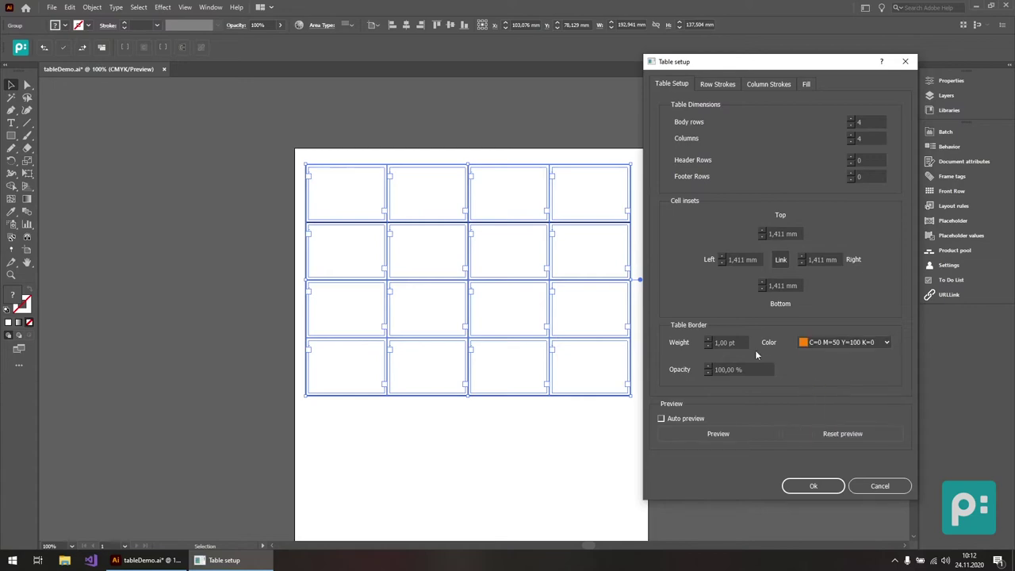
pyautogui.click(708, 339)
pyautogui.click(708, 339)
pyautogui.click(708, 340)
pyautogui.click(708, 339)
# - Toggle the border preview on and off, ending with it previewed on the table
pyautogui.click(742, 434)
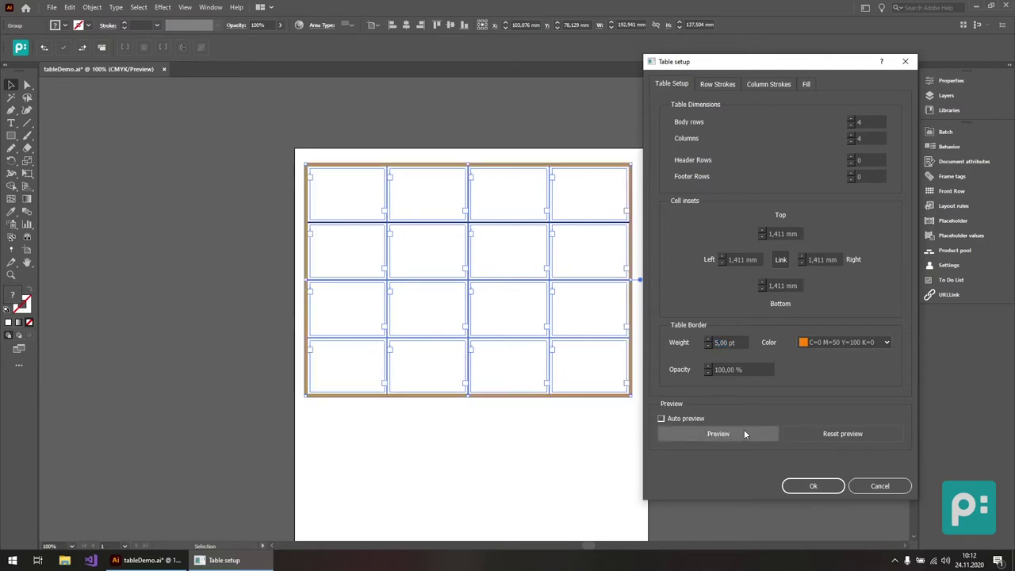
pyautogui.click(808, 433)
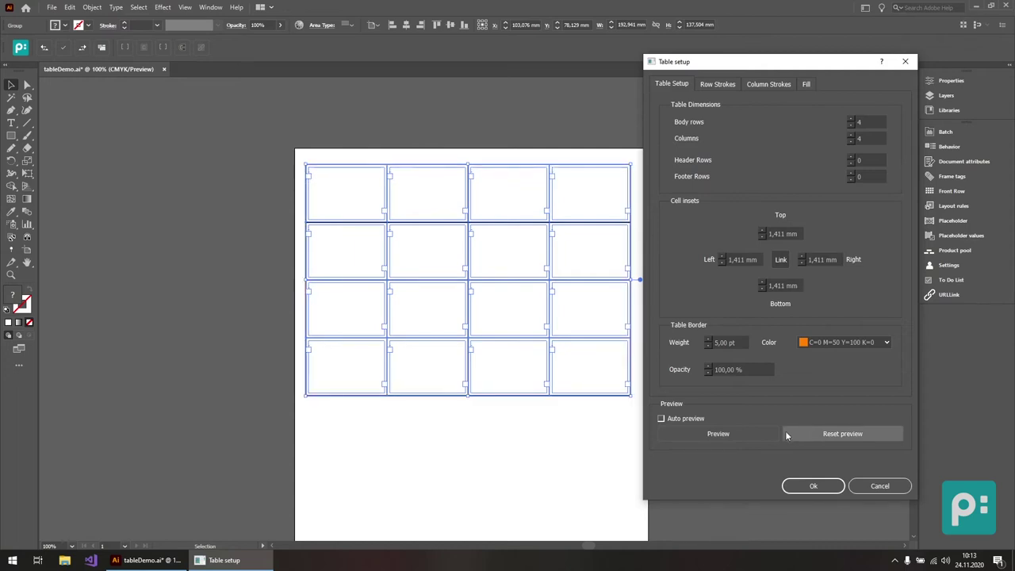
pyautogui.click(763, 432)
pyautogui.click(798, 433)
pyautogui.click(761, 430)
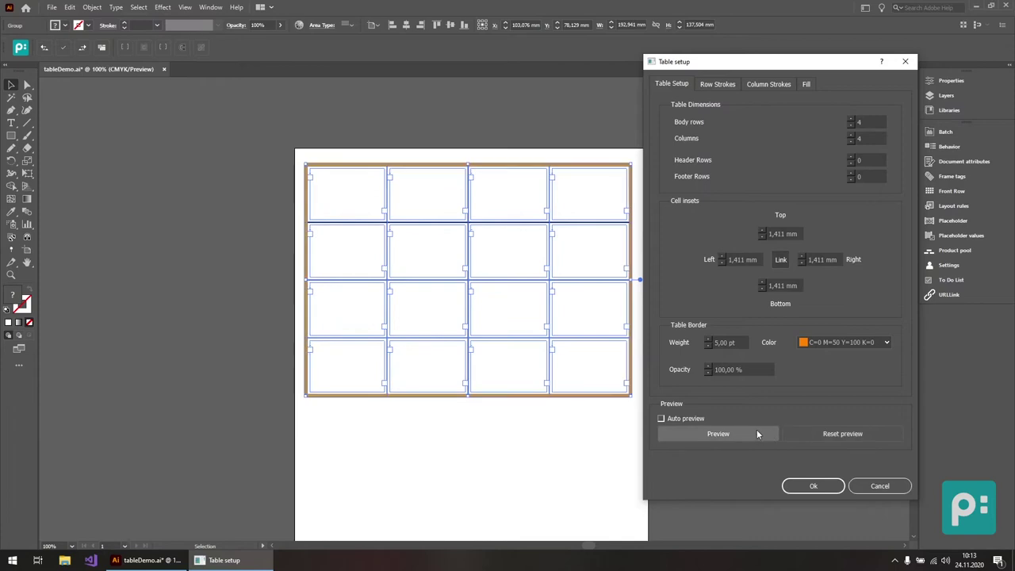
# - Turn on auto preview and change the border to dark red C=15 M=100 Y=90 K=10
pyautogui.click(661, 419)
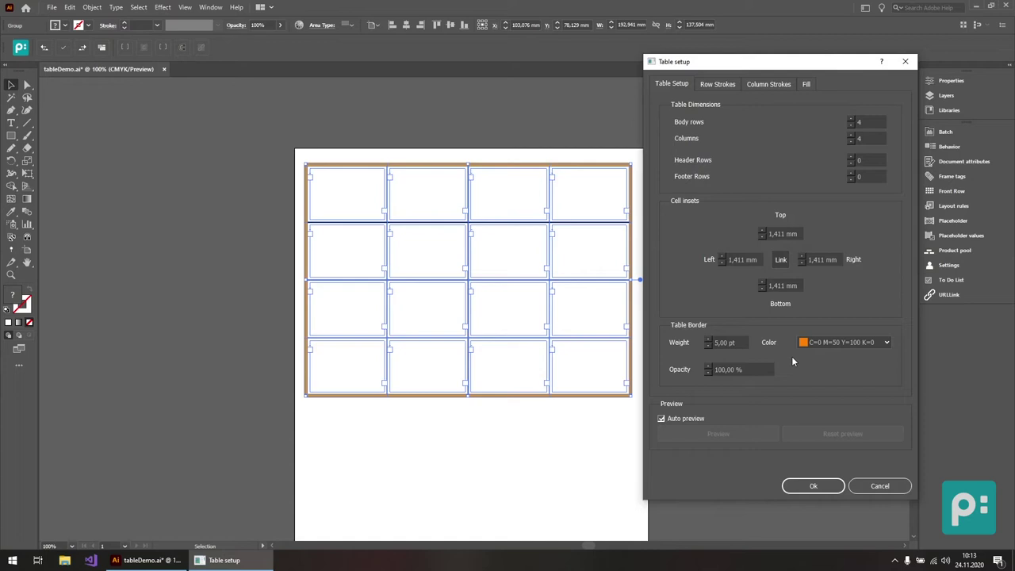
pyautogui.click(826, 343)
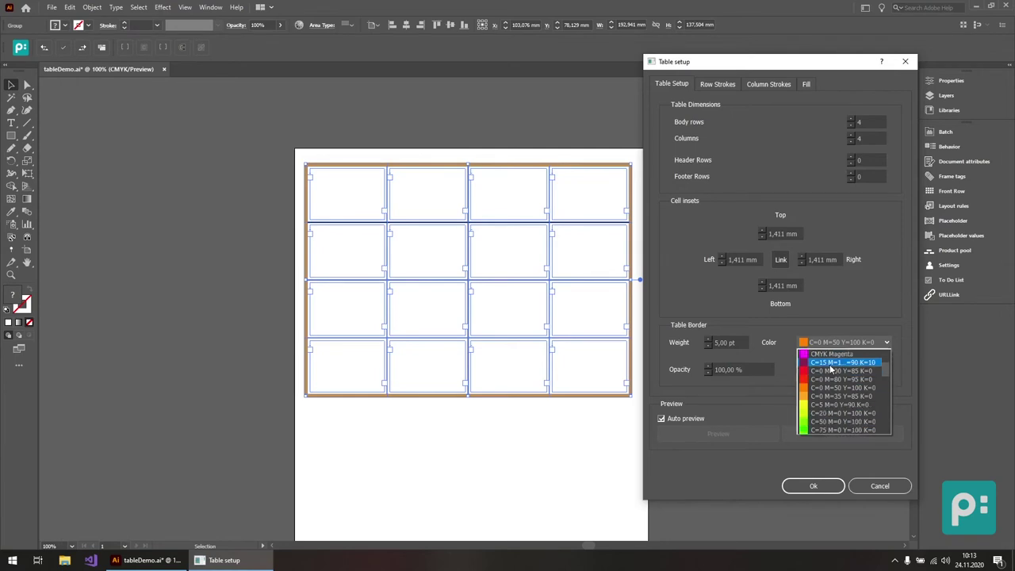
pyautogui.click(826, 364)
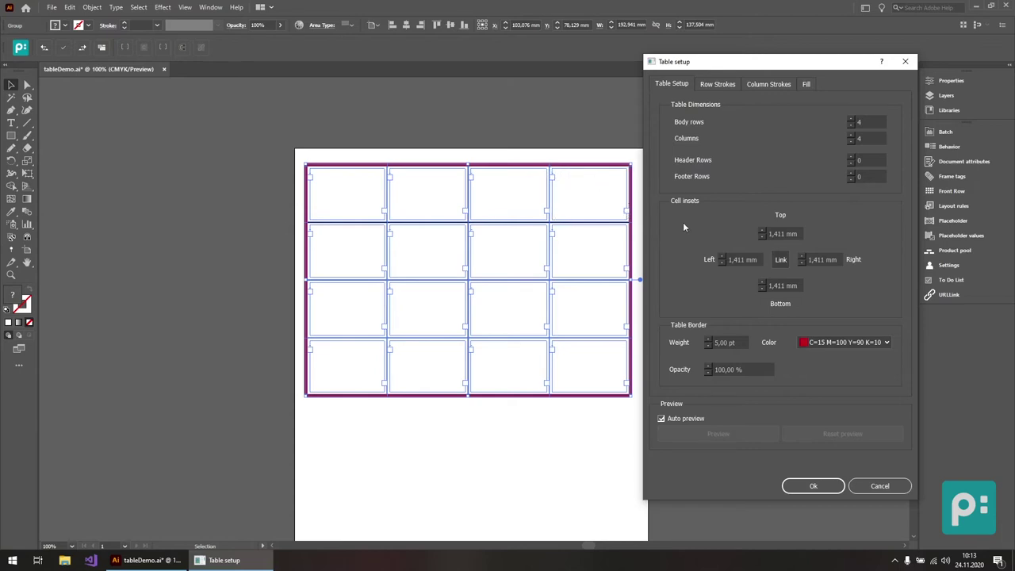
# - Raise all cell insets to 3,411 mm and bring up the Fill settings
pyautogui.click(764, 235)
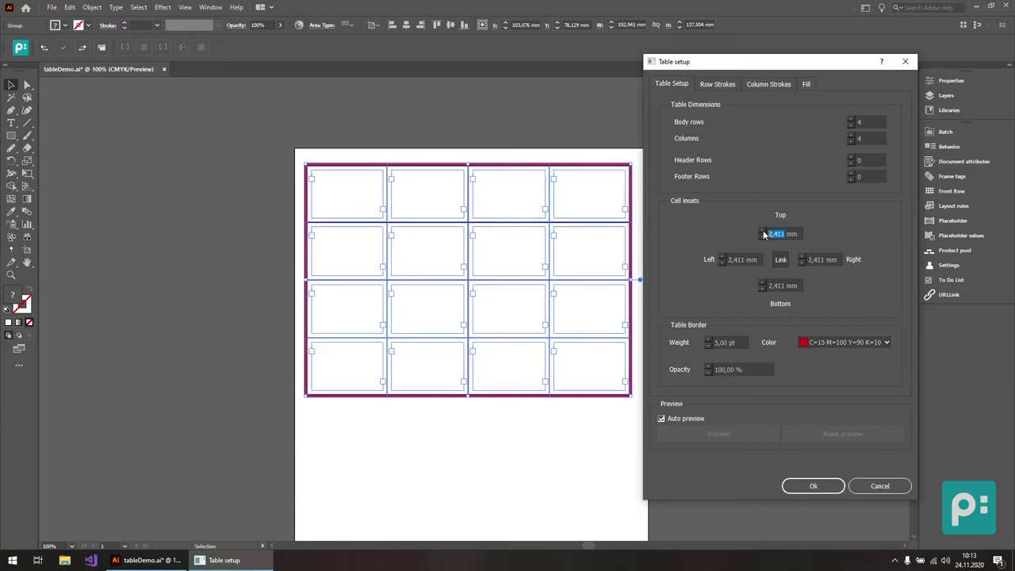
pyautogui.click(764, 234)
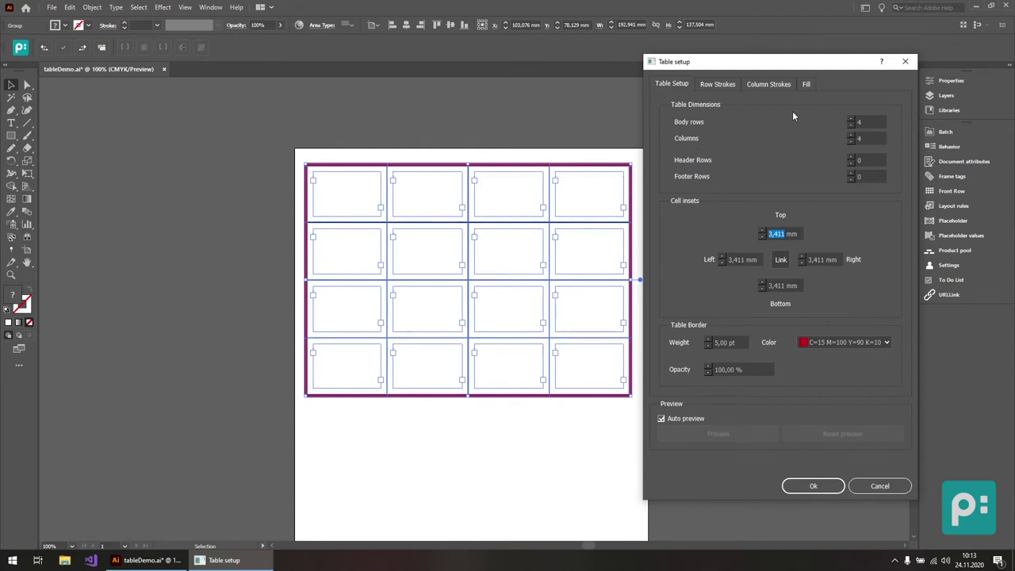
pyautogui.click(806, 84)
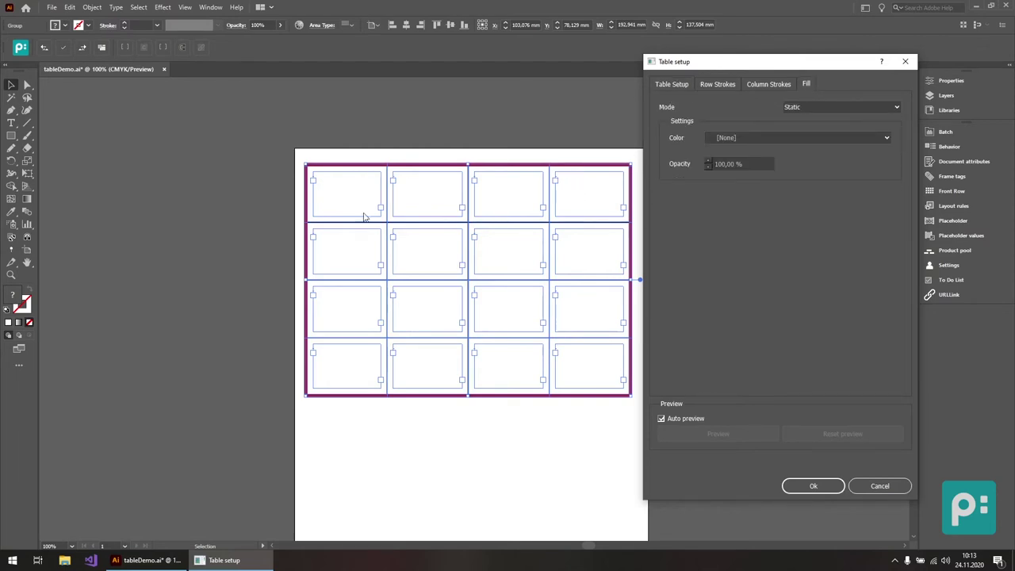
# - Fill the table orange, then switch the fill mode to Alternating
pyautogui.click(733, 142)
pyautogui.scroll(-3, 741, 190)
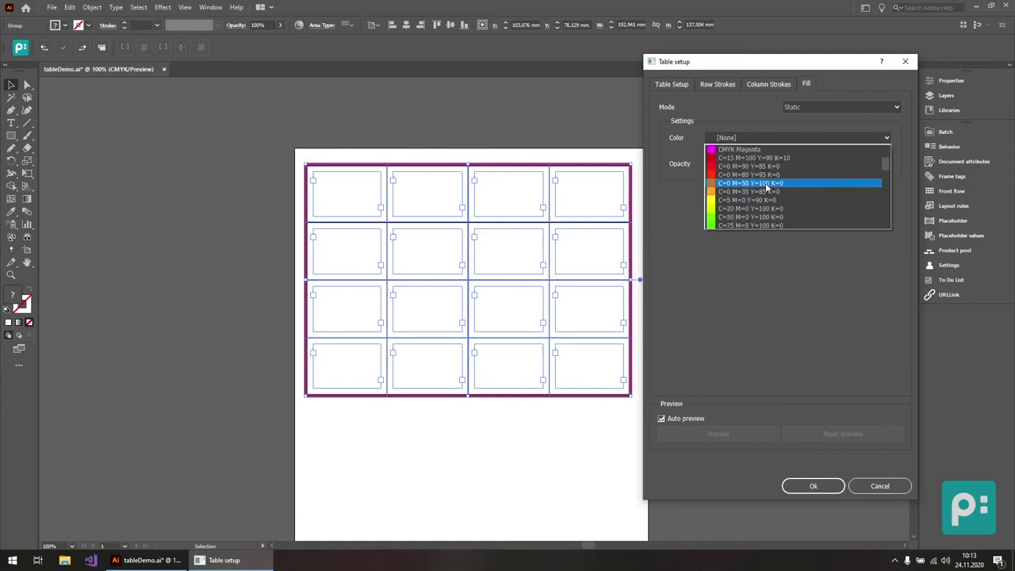
pyautogui.click(765, 184)
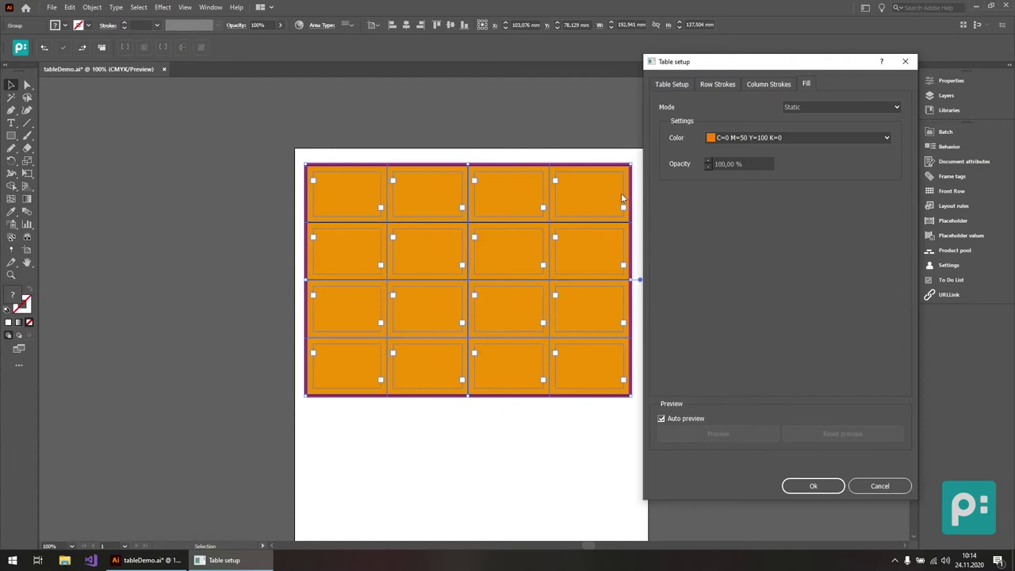
pyautogui.click(804, 113)
pyautogui.click(808, 125)
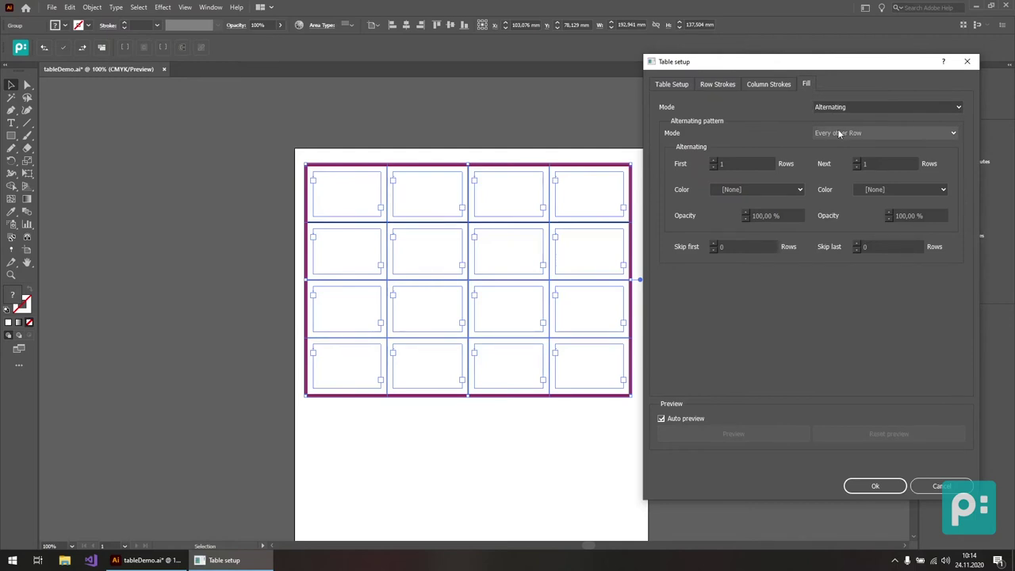
# - Set the alternating row colours to orange C=0 M=50 Y=100 K=0 and greyish brown C=40 M=45 Y=50 K=5
pyautogui.click(757, 191)
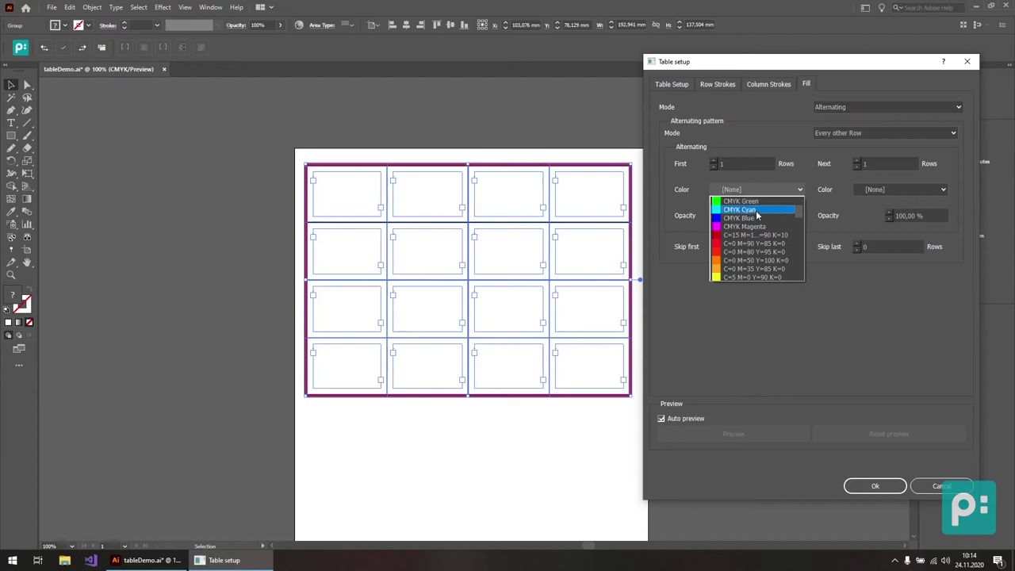
pyautogui.scroll(-3, 757, 238)
pyautogui.click(757, 256)
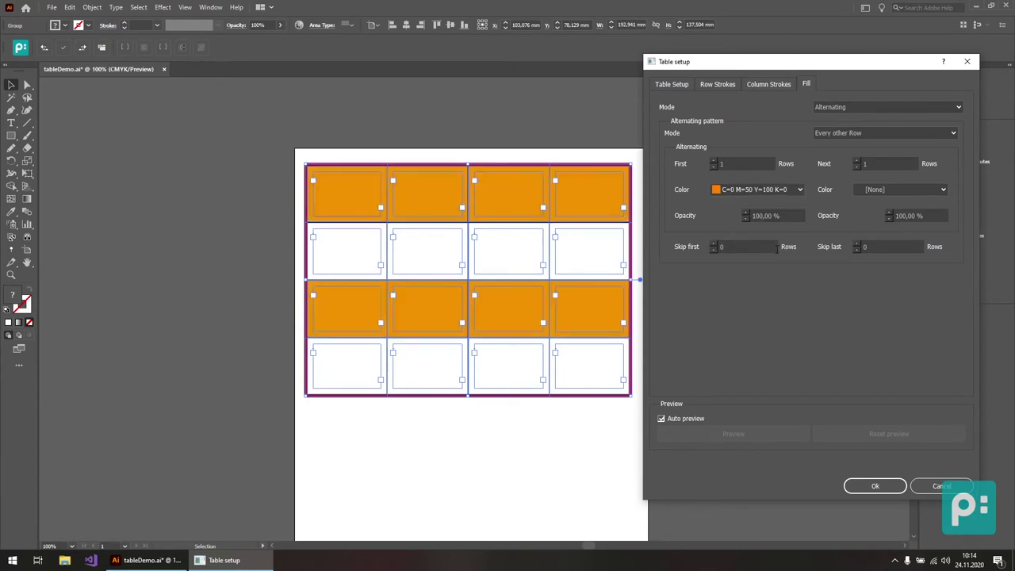
pyautogui.click(865, 190)
pyautogui.scroll(-5, 880, 222)
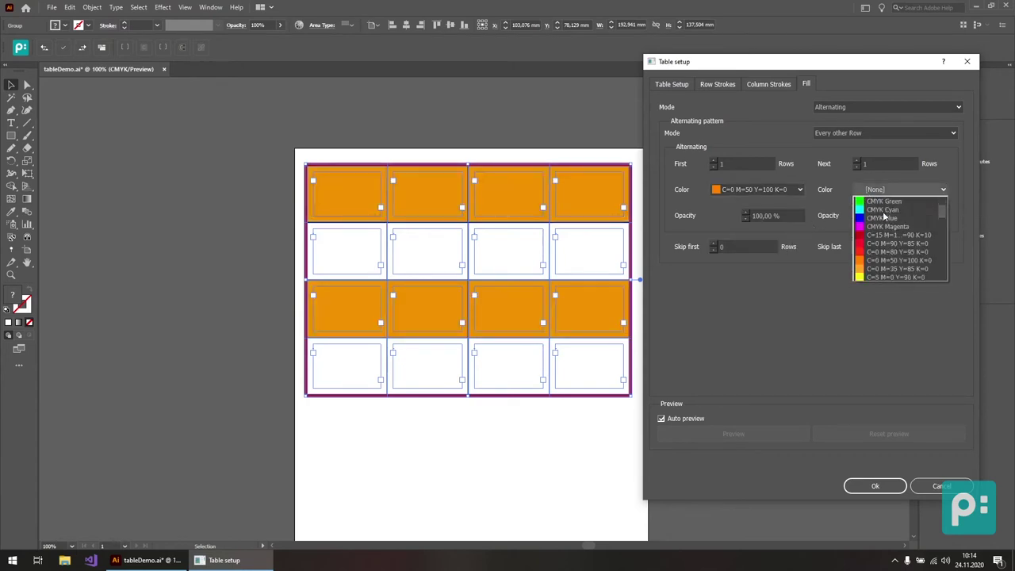
pyautogui.scroll(-1, 886, 224)
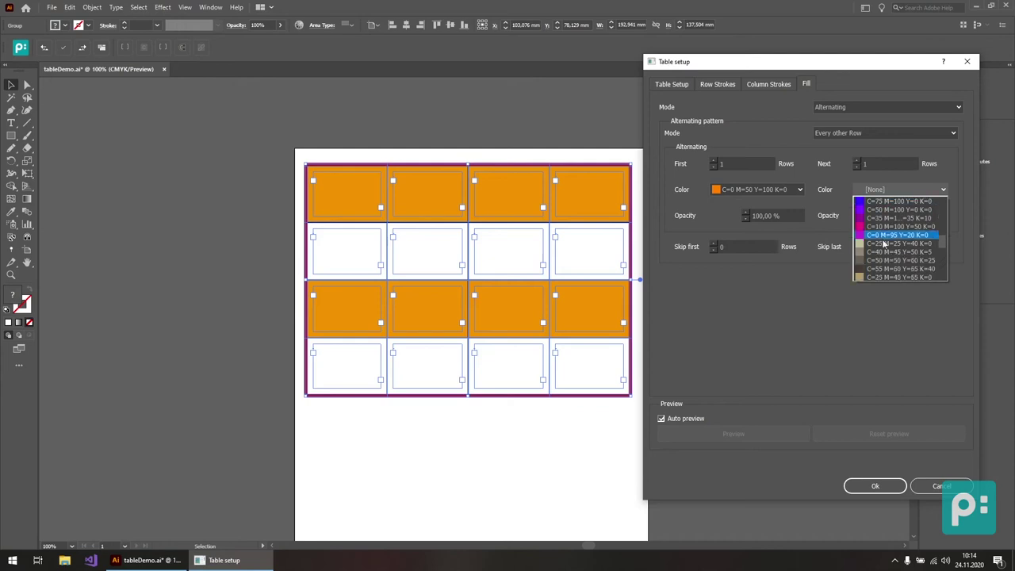
pyautogui.click(880, 252)
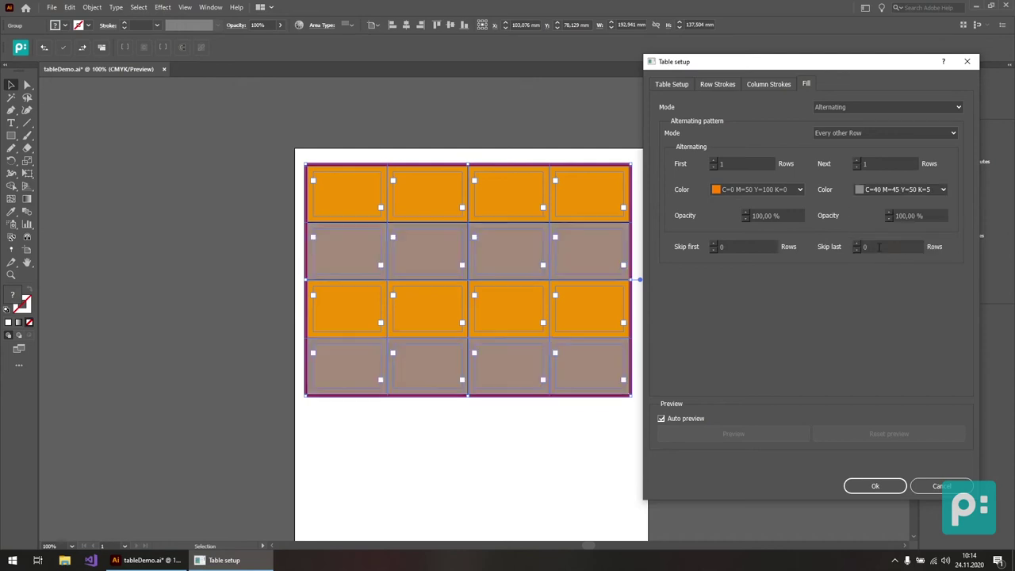
# - Set both alternating row fill opacities to 50%
pyautogui.tripleClick(782, 216)
pyautogui.write('50')
pyautogui.click(932, 216)
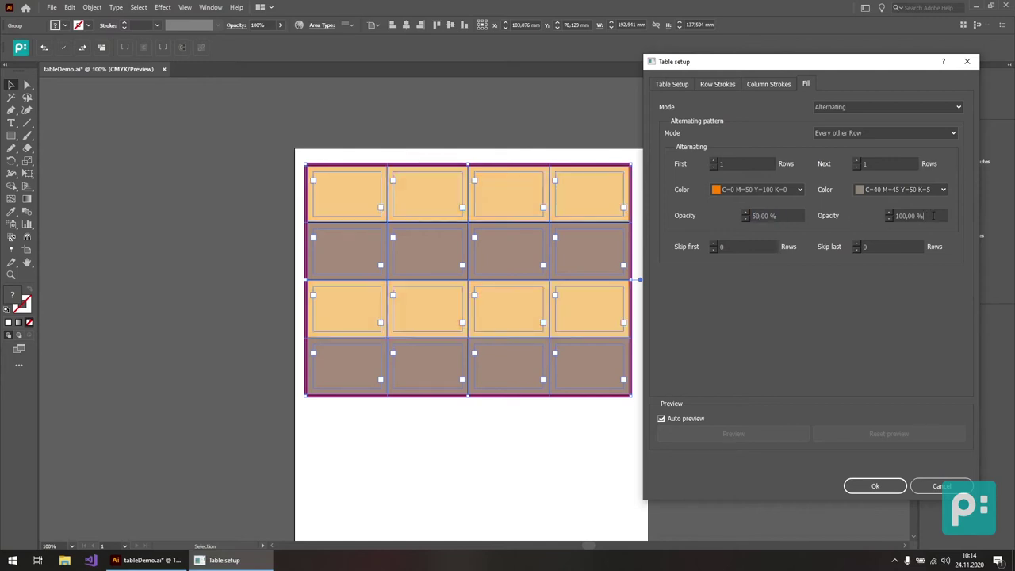
pyautogui.tripleClick(932, 216)
pyautogui.write('50')
pyautogui.click(900, 246)
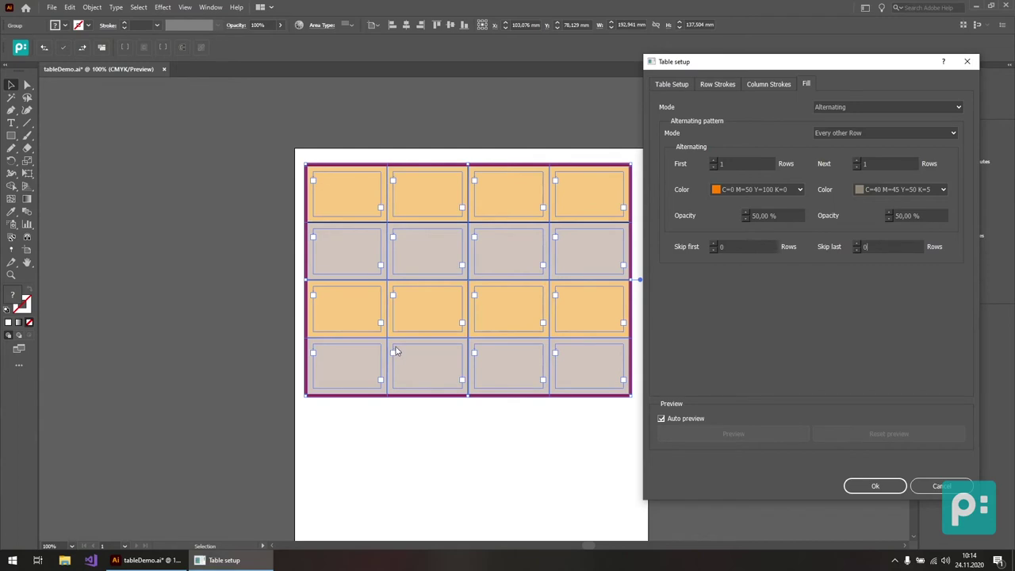
# - Leave the row stroke weight at 1 pt after trying thicker values, and apply the table setup
pyautogui.click(718, 87)
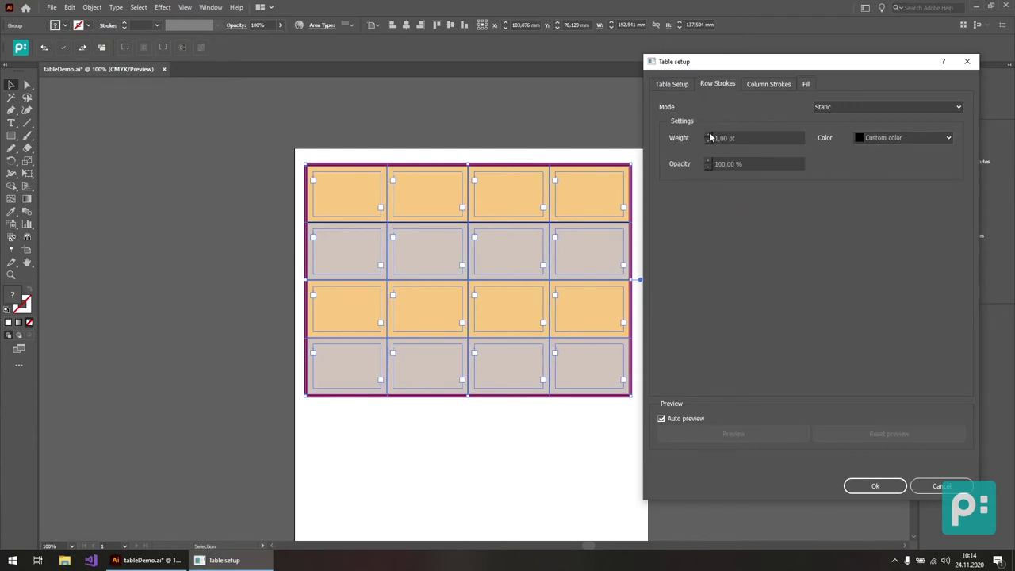
pyautogui.click(708, 135)
pyautogui.click(708, 135)
pyautogui.click(708, 134)
pyautogui.click(708, 135)
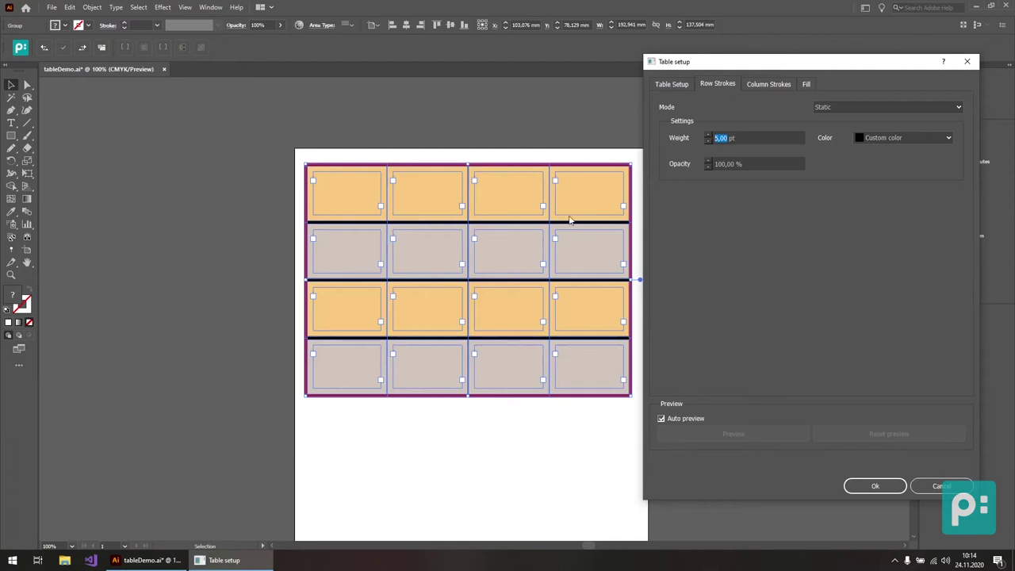
pyautogui.click(708, 142)
pyautogui.click(708, 142)
pyautogui.click(707, 142)
pyautogui.click(708, 142)
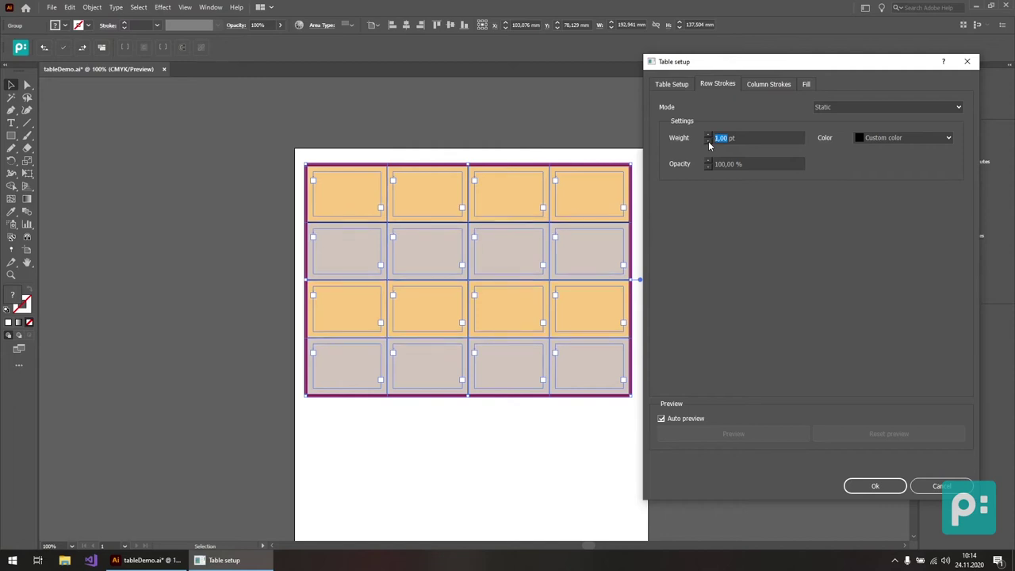
pyautogui.click(866, 484)
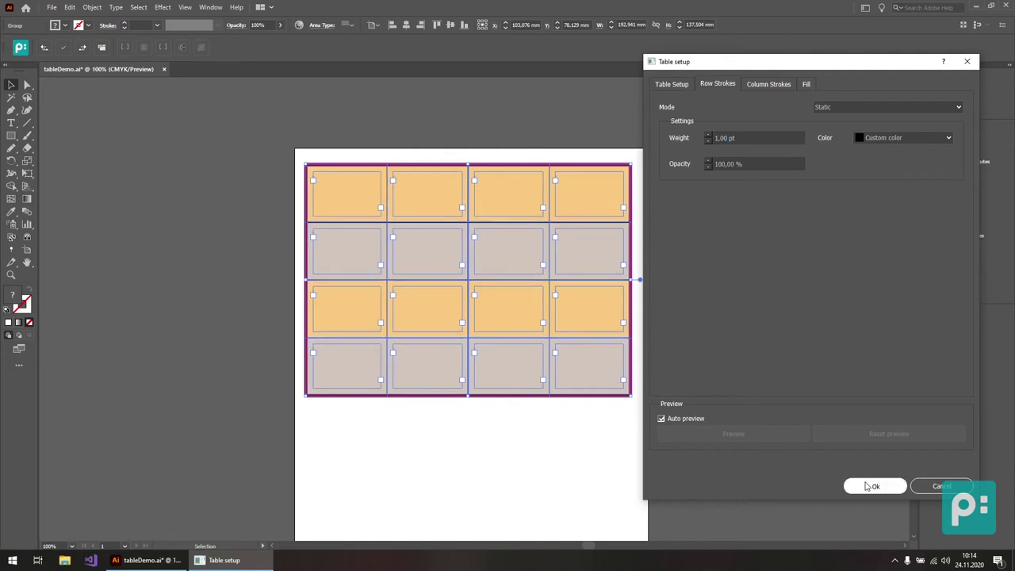
# - Zoom in on the table and marquee-select only its top-left cell
pyautogui.scroll(1, 676, 317)
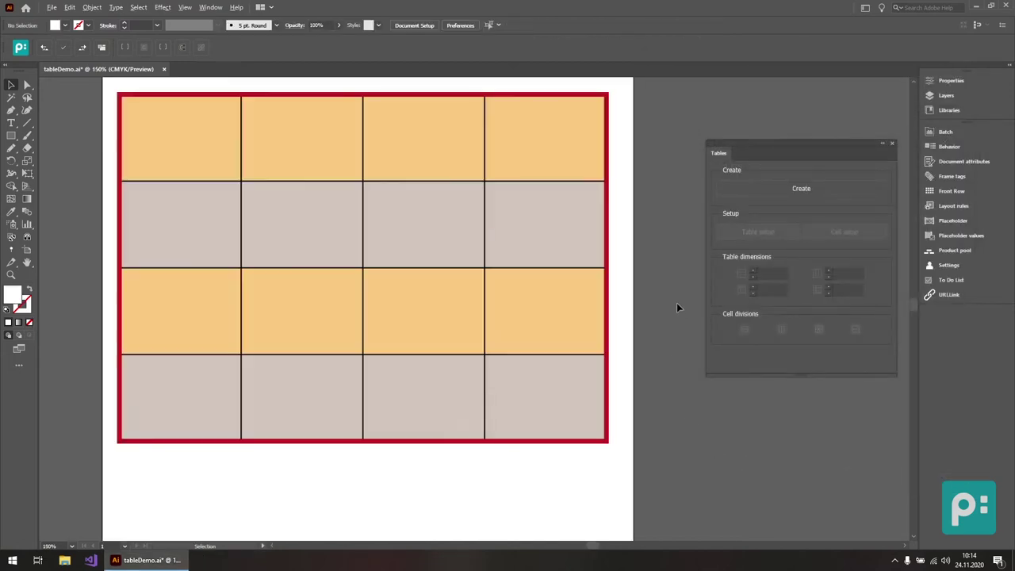
pyautogui.scroll(1, 611, 261)
pyautogui.hscroll(-1, 626, 274)
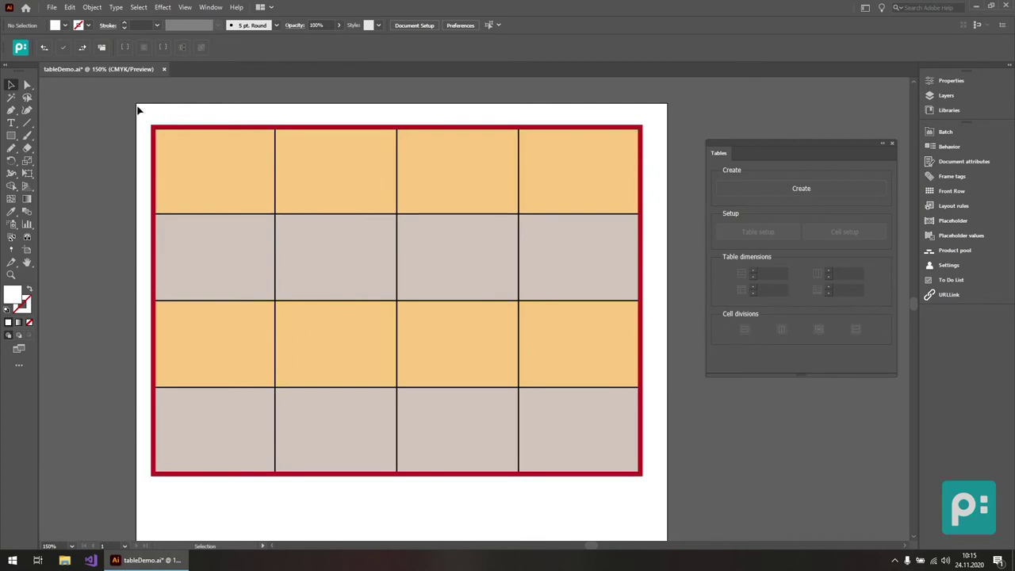
pyautogui.click(176, 146)
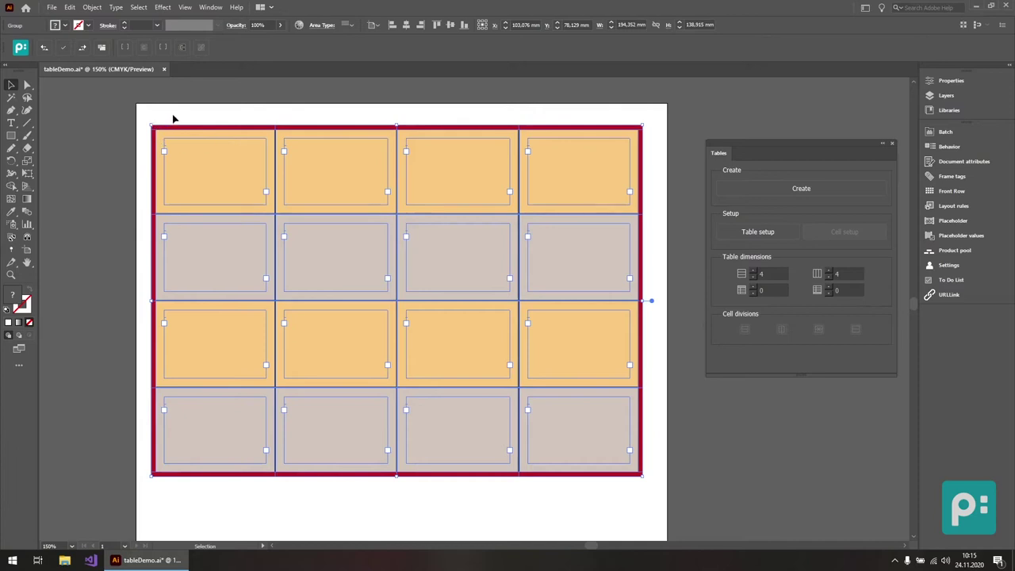
pyautogui.click(187, 120)
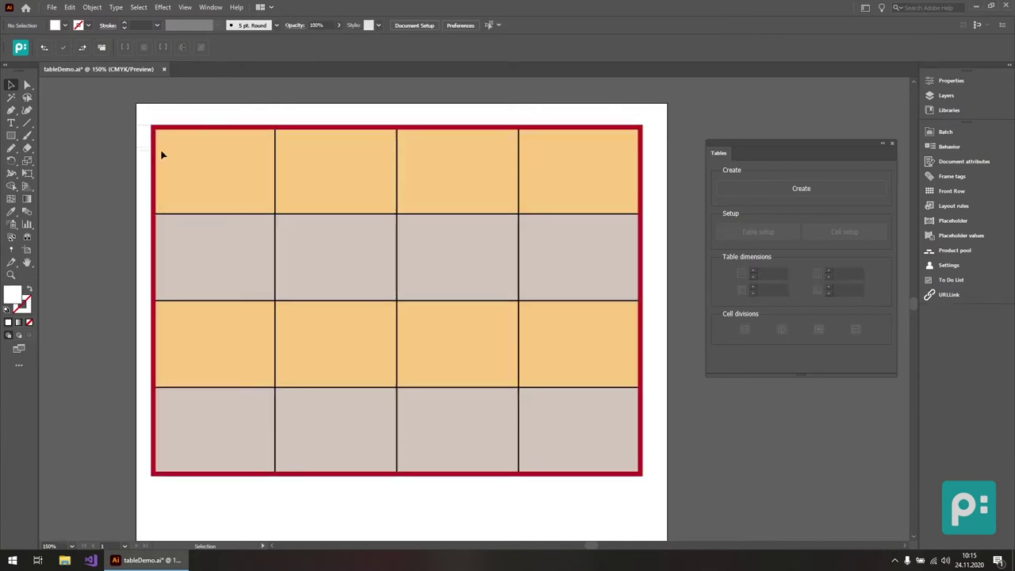
pyautogui.click(182, 145)
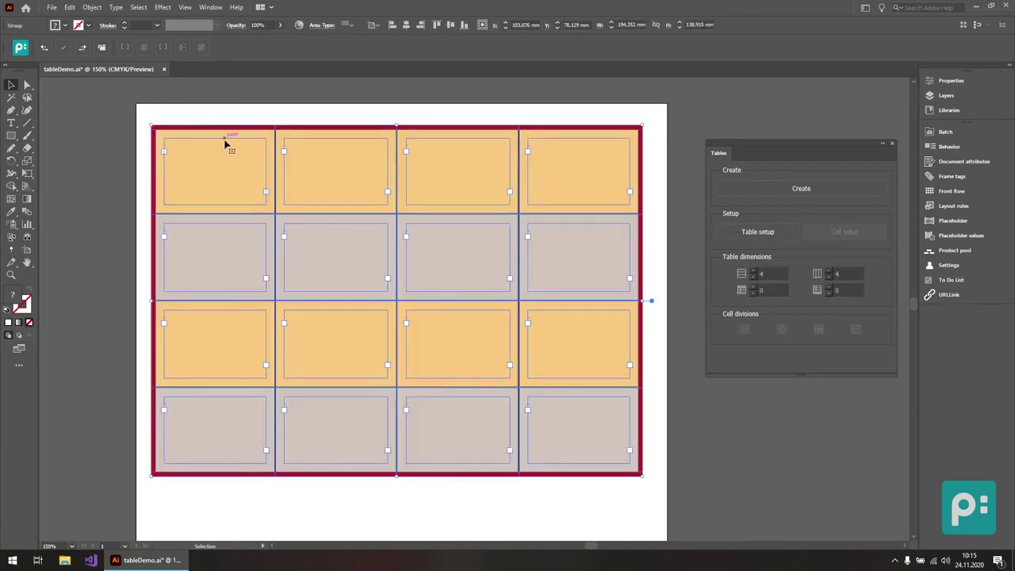
pyautogui.click(157, 116)
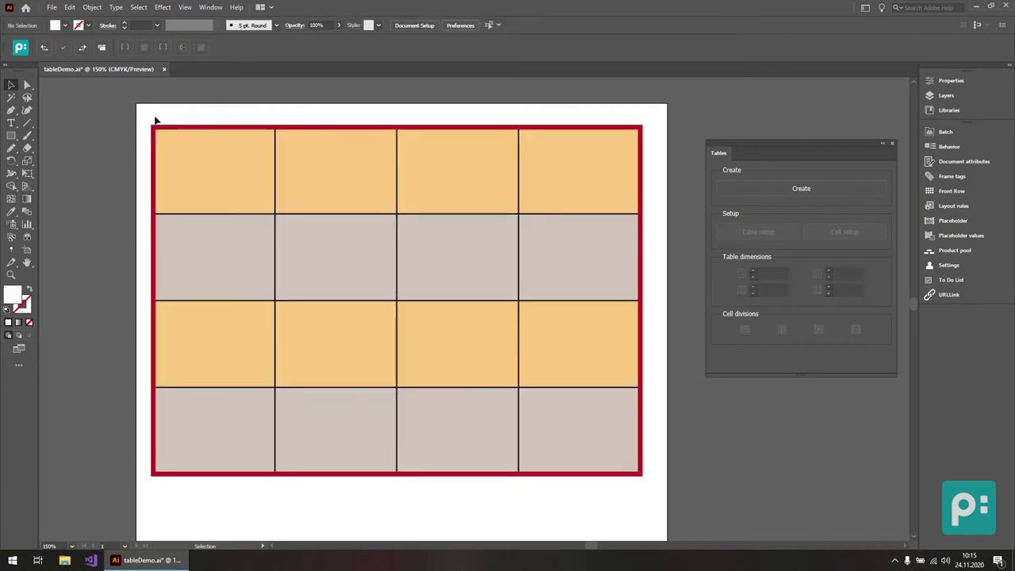
pyautogui.moveTo(177, 141); pyautogui.dragTo(228, 184)
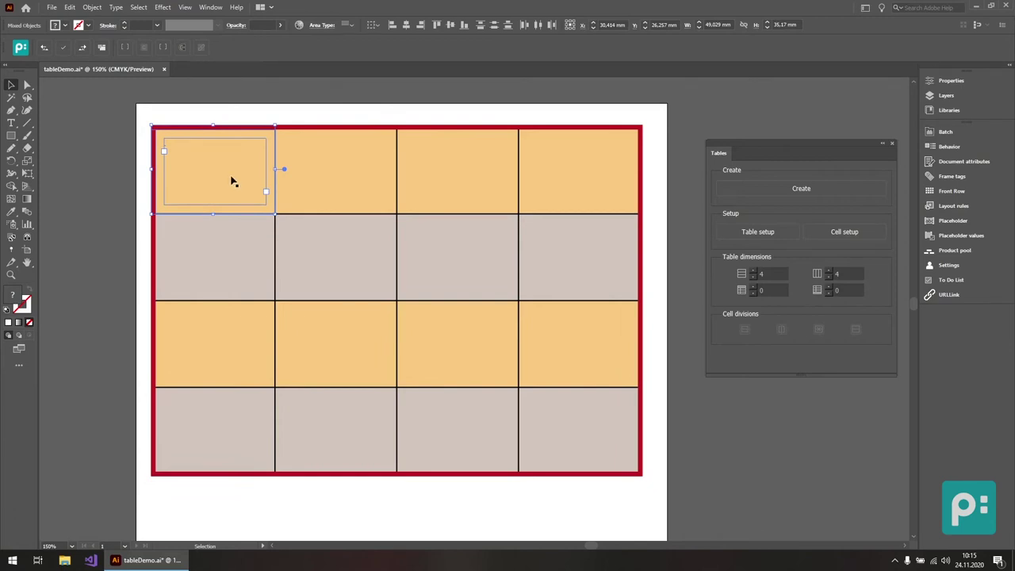
# - In Cell setup with live preview, try CMYK Magenta on the top-left cell, then remove the fill override
pyautogui.click(821, 235)
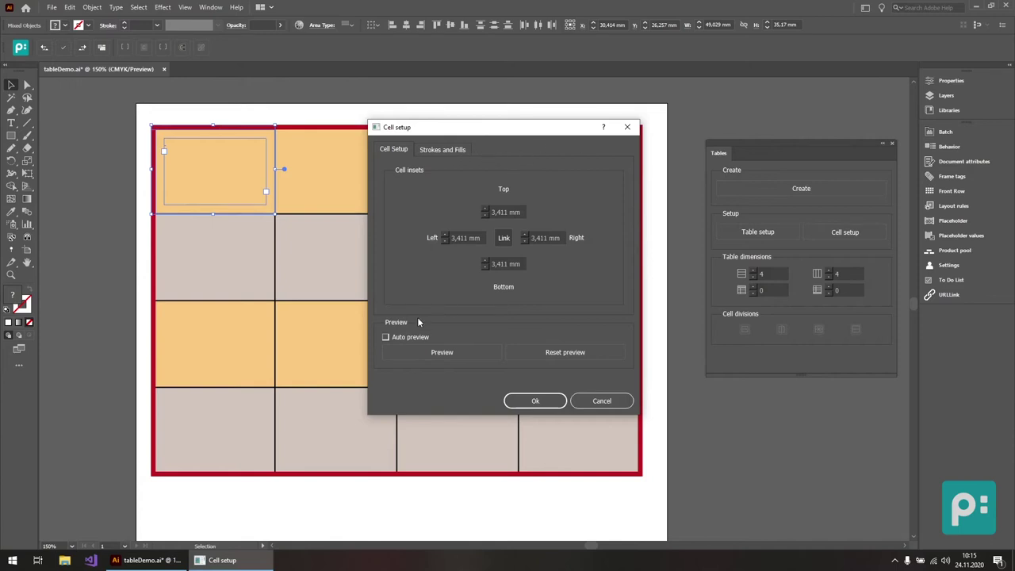
pyautogui.click(402, 337)
pyautogui.click(453, 151)
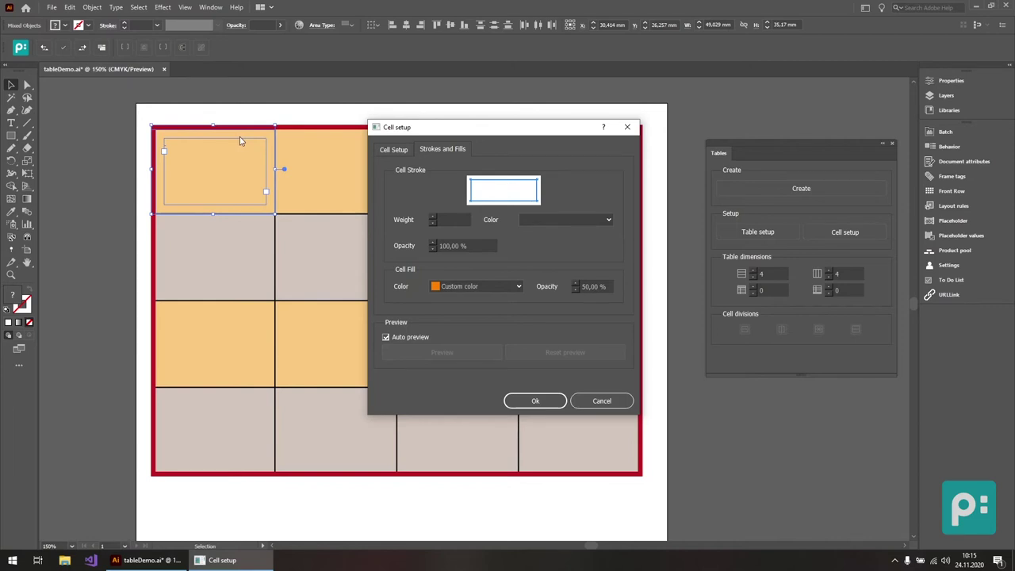
pyautogui.click(511, 290)
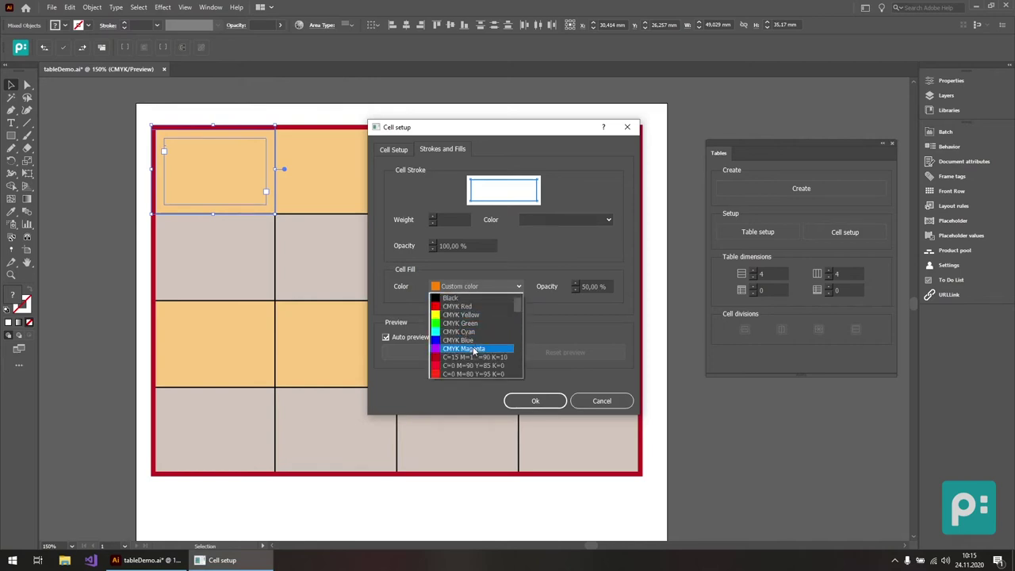
pyautogui.click(472, 350)
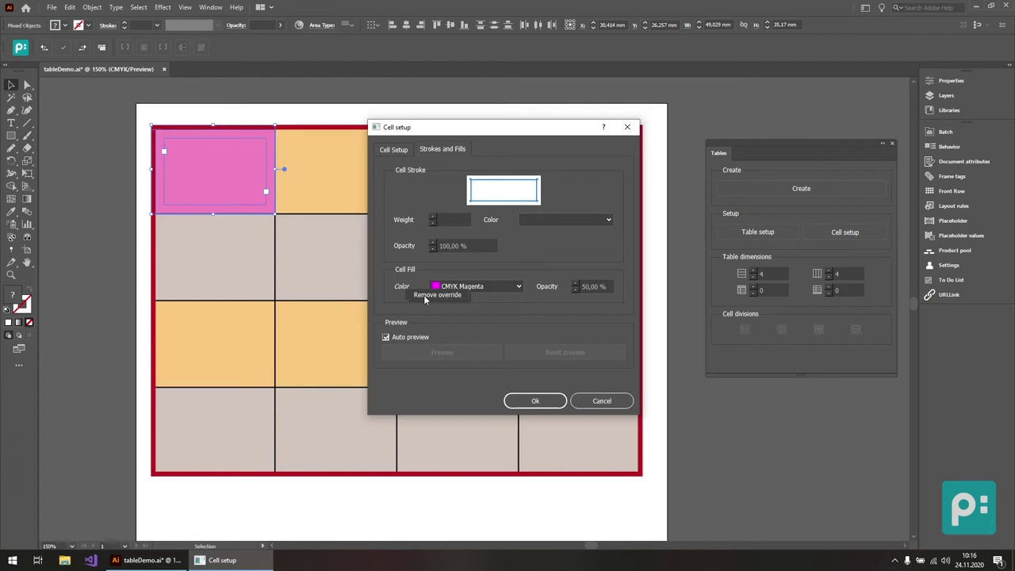
pyautogui.click(426, 296)
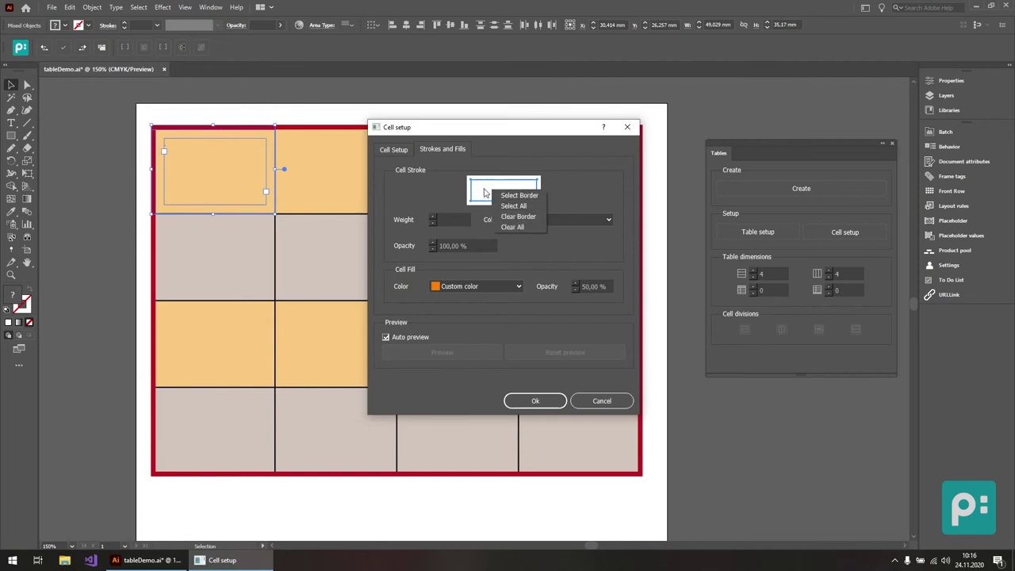
# - Clear the top-left cell's borders and give its top border a 5 pt CMYK Blue stroke
pyautogui.click(510, 227)
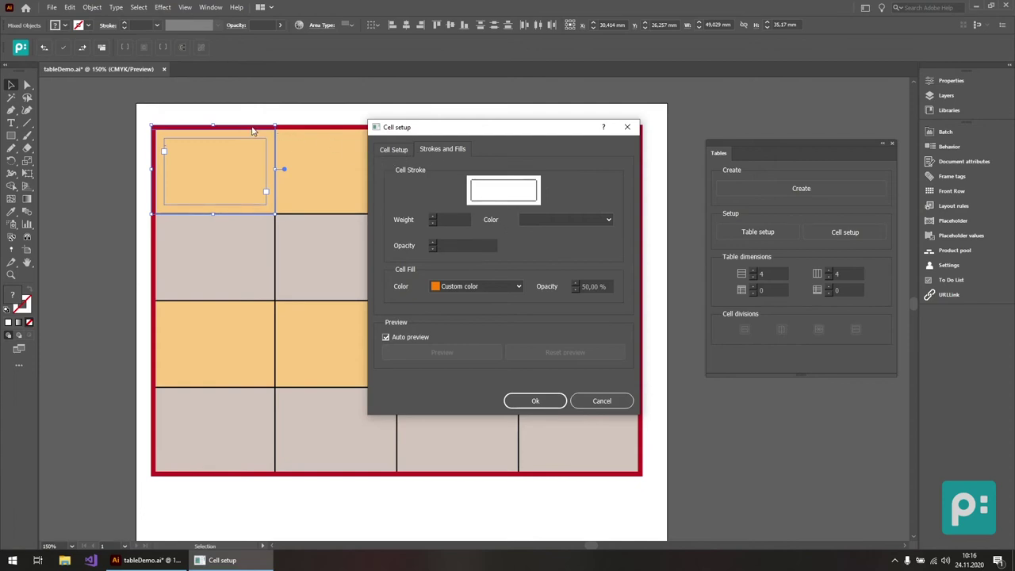
pyautogui.click(514, 182)
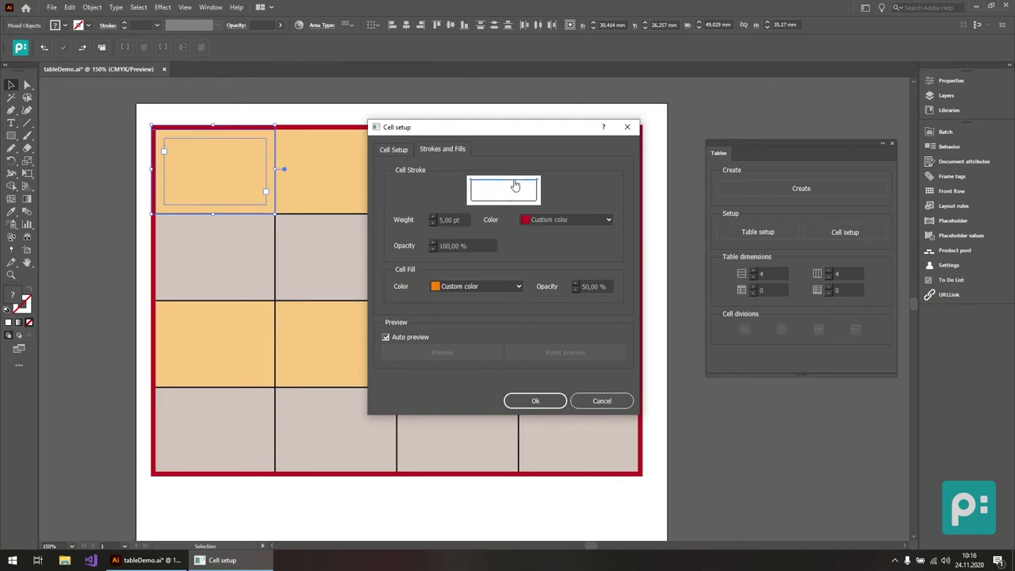
pyautogui.click(559, 226)
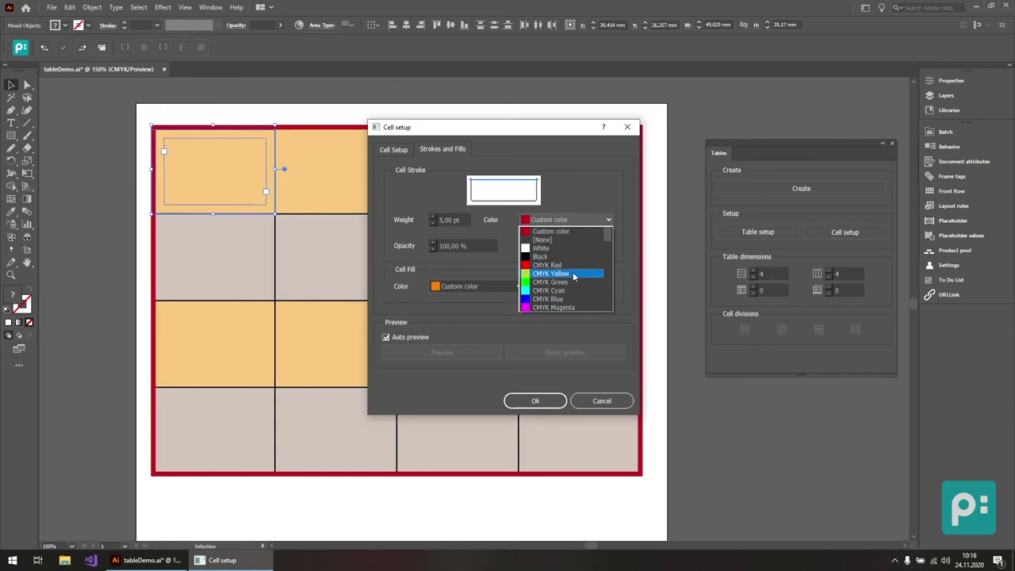
pyautogui.click(567, 299)
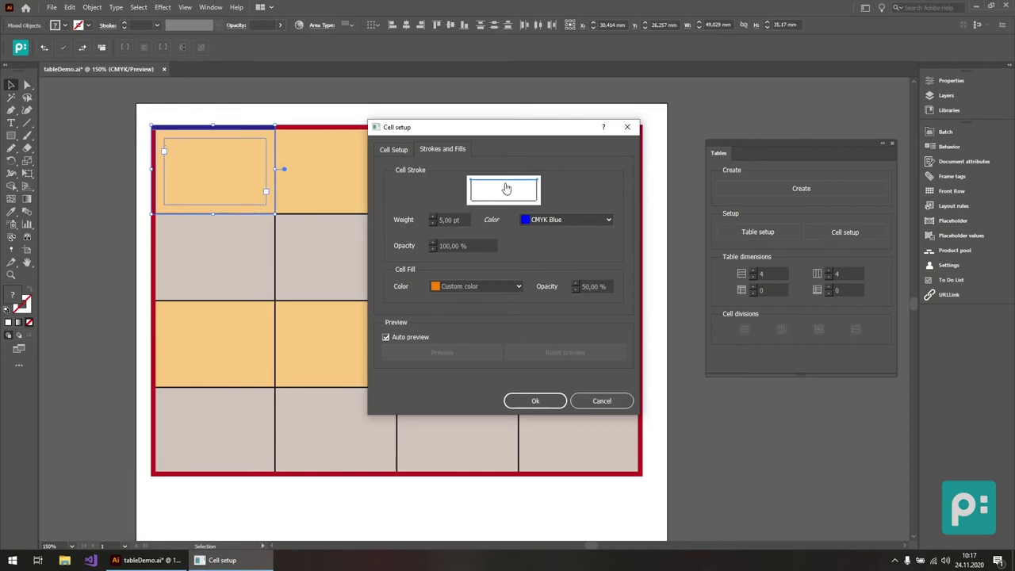
pyautogui.click(537, 401)
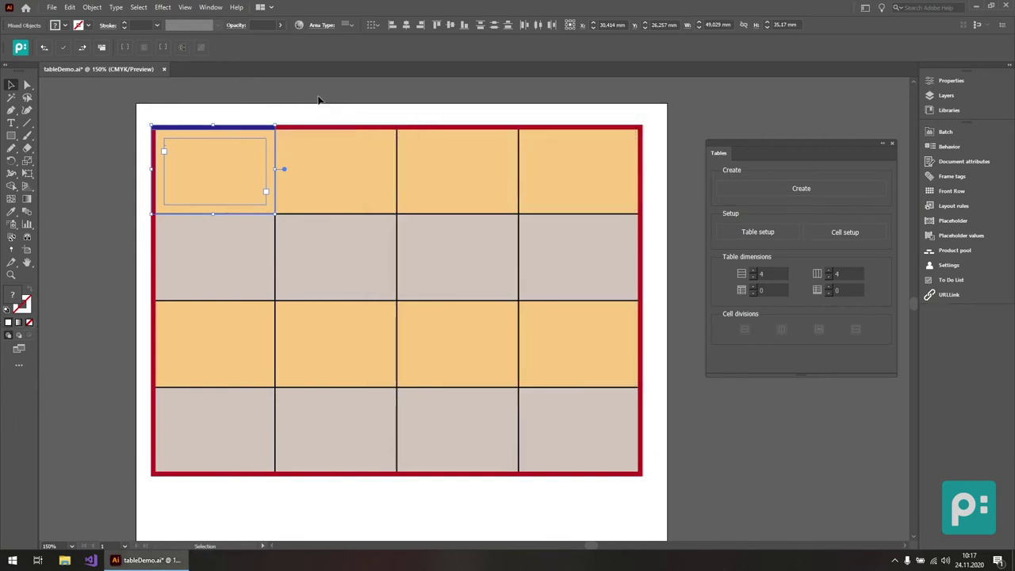
# - Select the two top-right cells of the table with Direct Selection
pyautogui.click(319, 98)
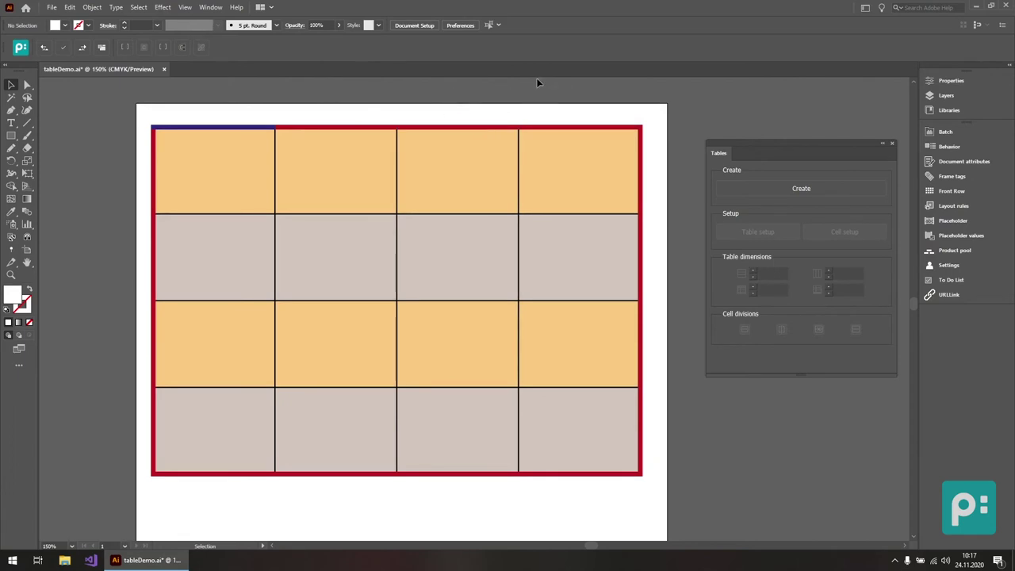
pyautogui.press('a')
pyautogui.moveTo(575, 176); pyautogui.dragTo(582, 170)
pyautogui.press('v')
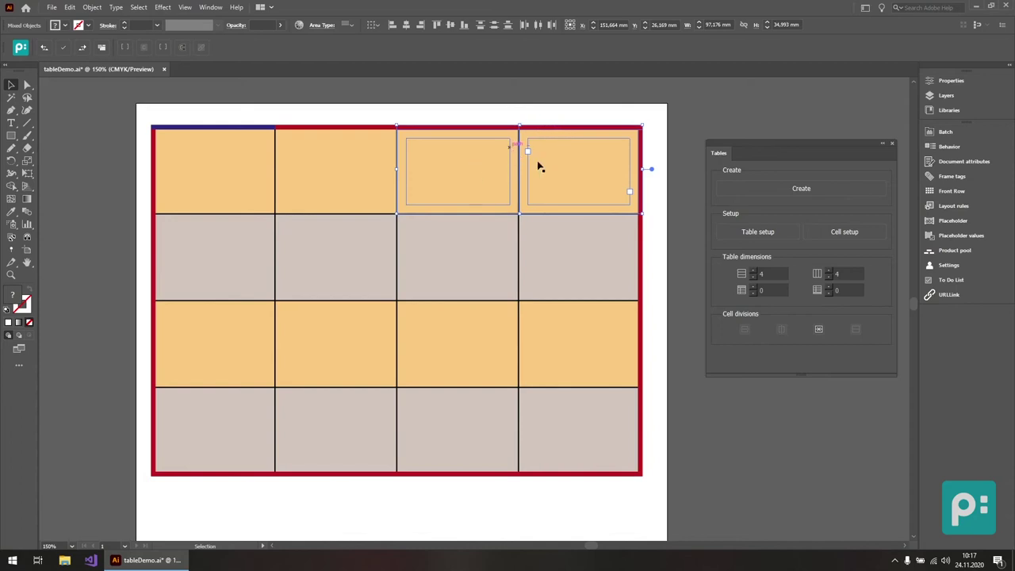
# - Fill the selected cells with CMYK Magenta in Cell setup, then select the whole table
pyautogui.click(814, 238)
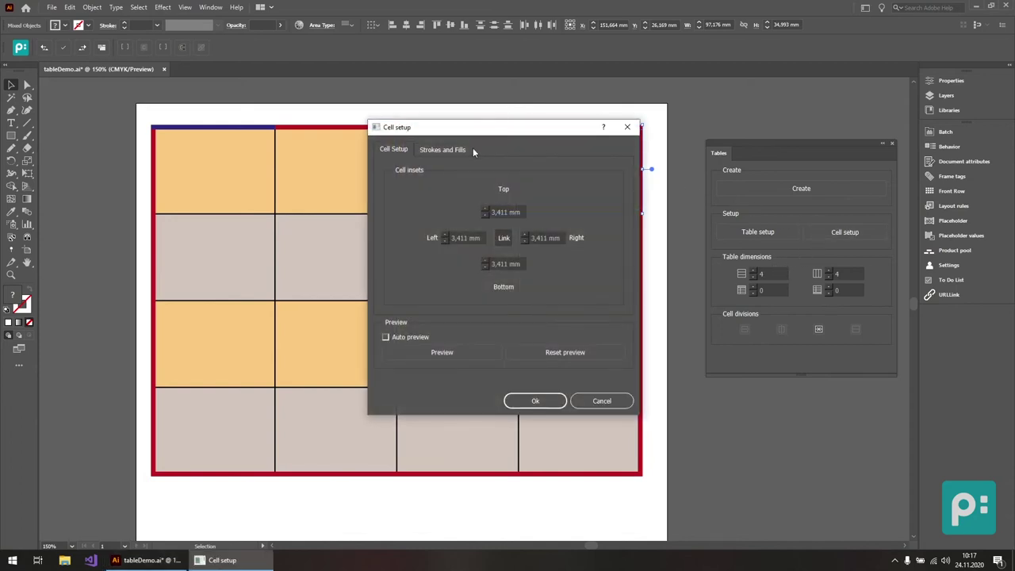
pyautogui.click(457, 152)
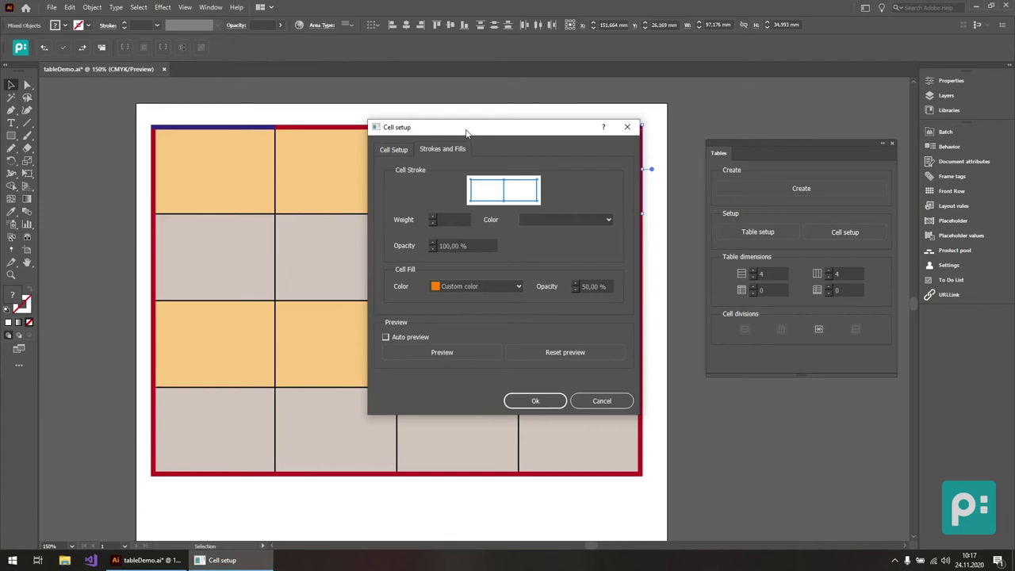
pyautogui.moveTo(476, 135); pyautogui.dragTo(764, 132)
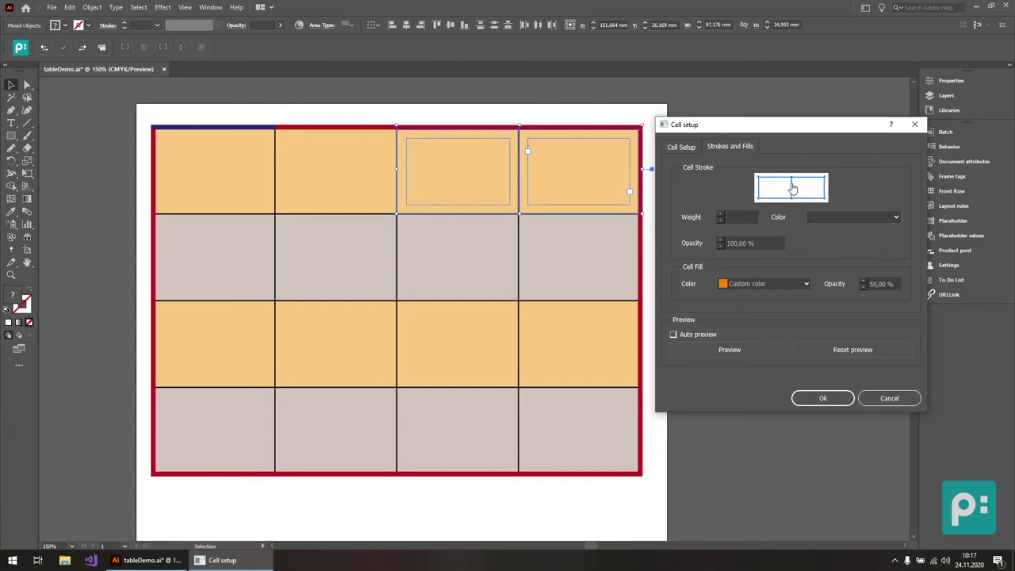
pyautogui.click(701, 335)
pyautogui.click(743, 284)
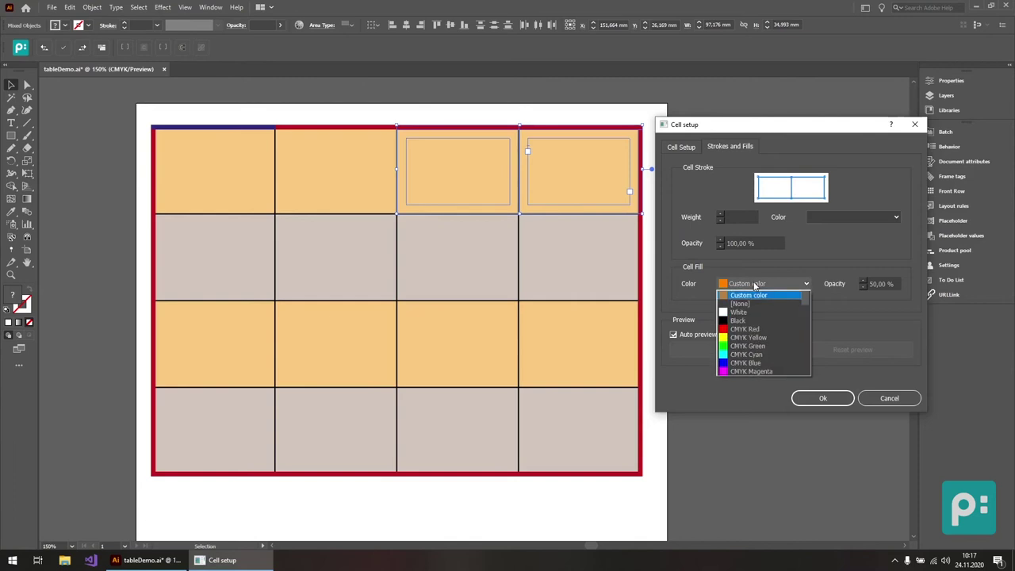
pyautogui.click(747, 371)
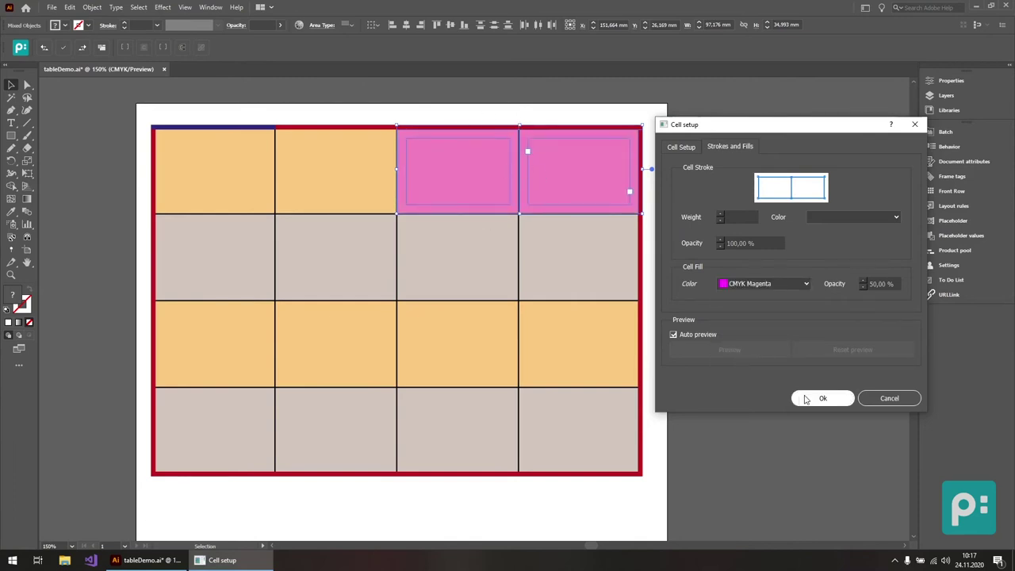
pyautogui.click(822, 398)
pyautogui.click(598, 108)
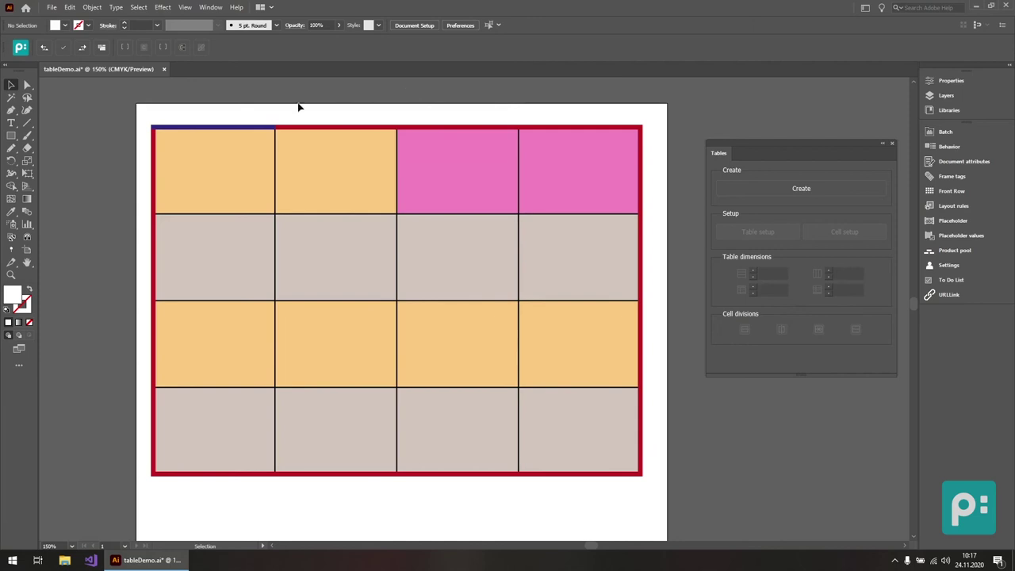
pyautogui.moveTo(136, 113); pyautogui.dragTo(178, 153)
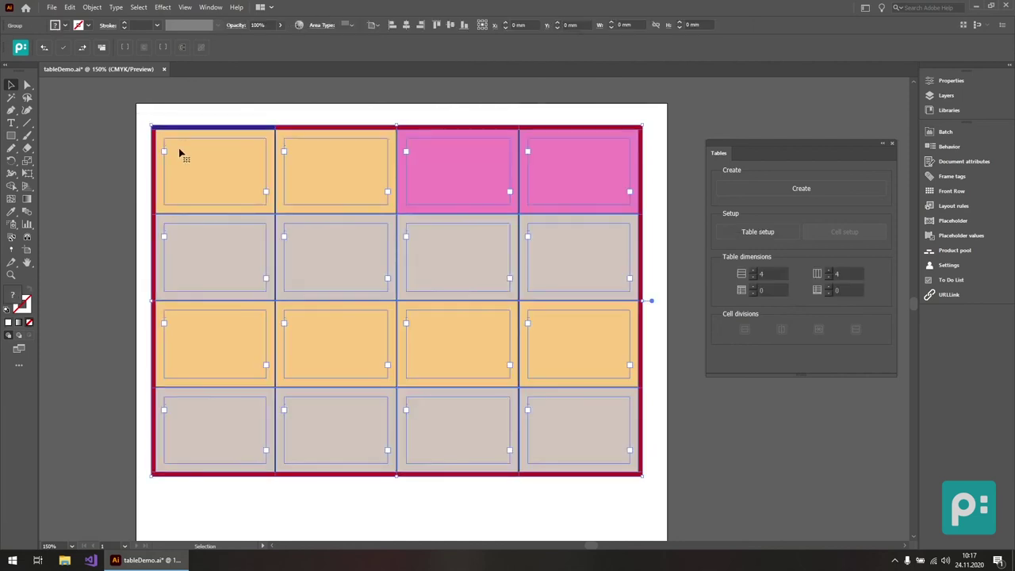
# - Type AAAA and BBBB into the two magenta cells
pyautogui.press('t')
pyautogui.click(407, 144)
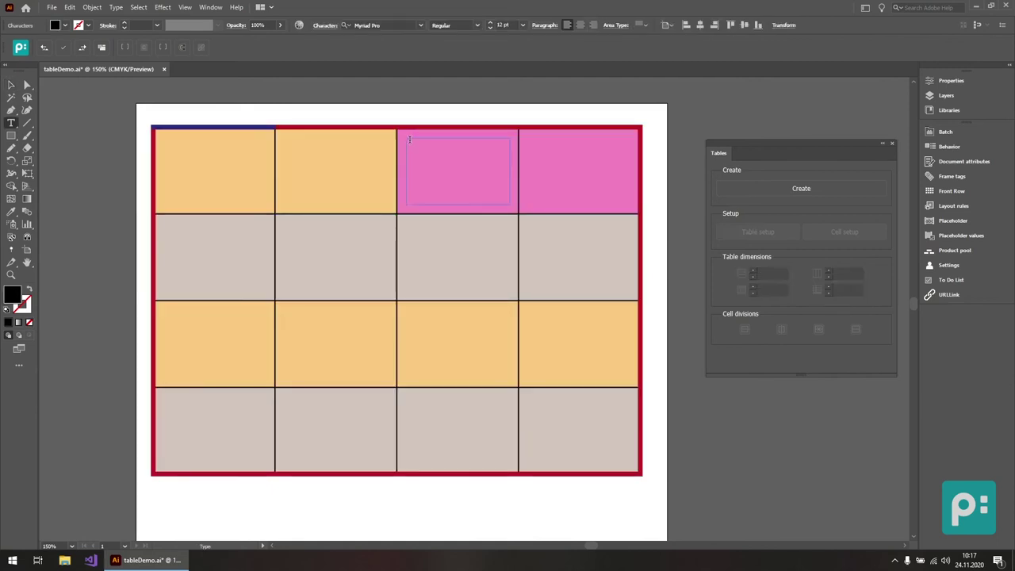
pyautogui.write('AAAA')
pyautogui.click(532, 143)
pyautogui.write('BBBB')
# - Type CCCC and DDDD into the cells beneath them and finish text editing
pyautogui.click(407, 224)
pyautogui.write('CCC')
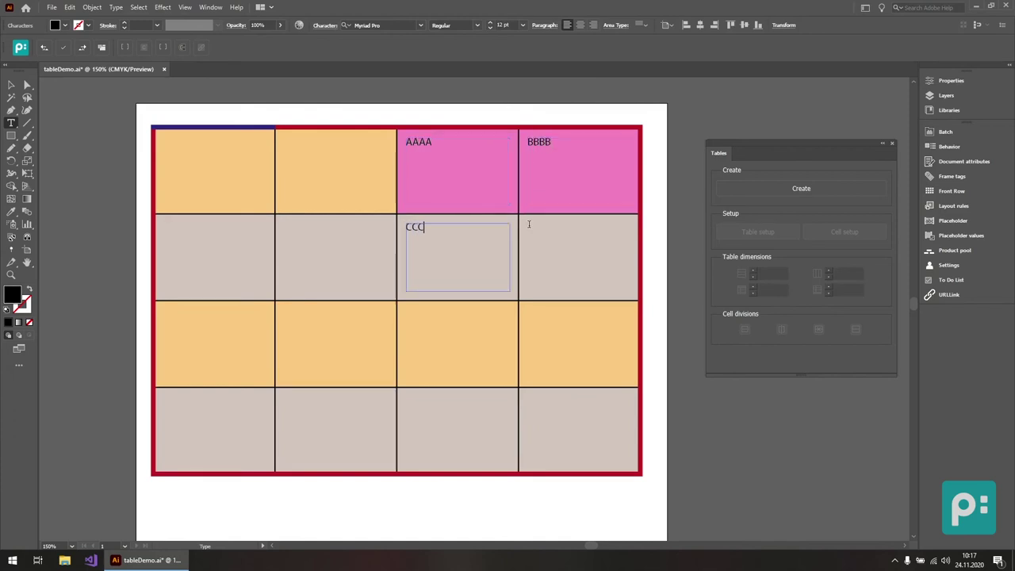
pyautogui.write('C')
pyautogui.click(528, 224)
pyautogui.write('DDDD')
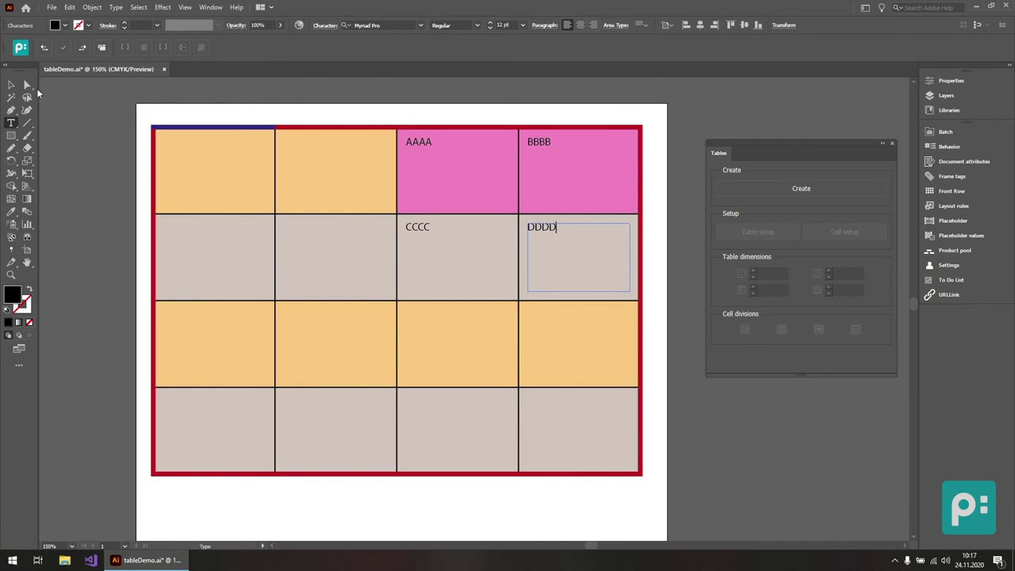
pyautogui.click(11, 84)
pyautogui.scroll(-2, 394, 255)
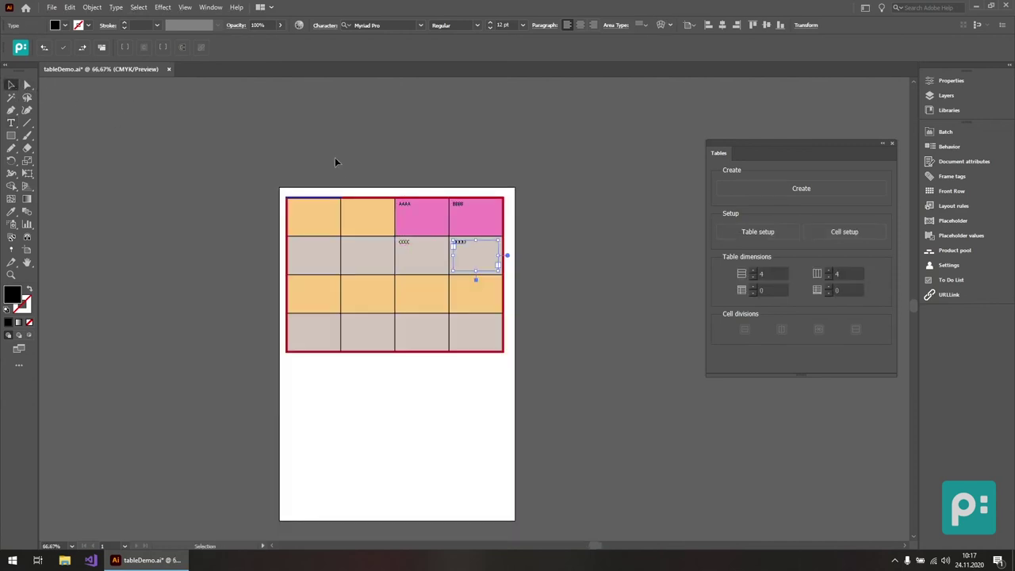
pyautogui.scroll(1, 374, 249)
pyautogui.click(407, 226)
pyautogui.scroll(-1, 390, 318)
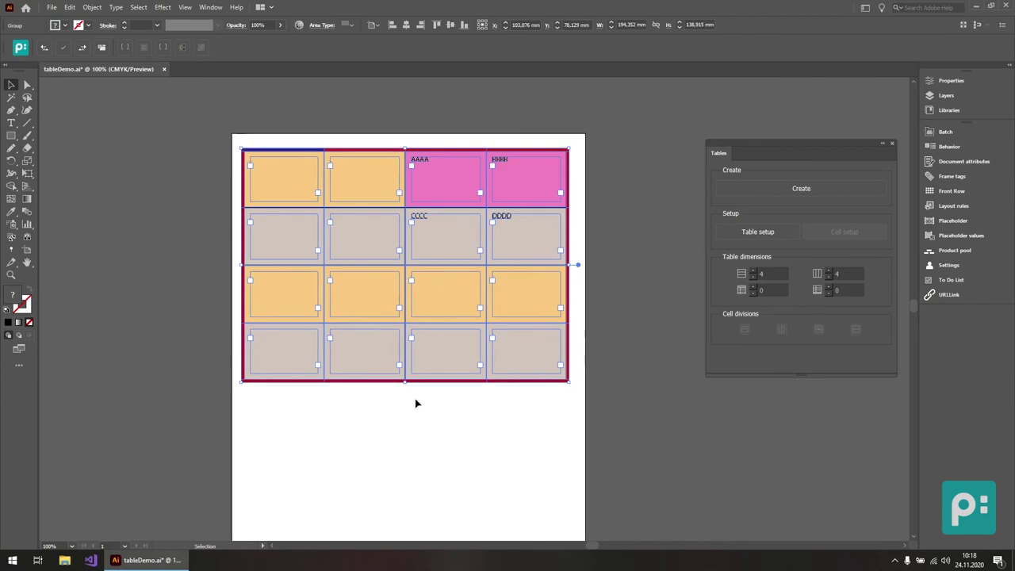
pyautogui.moveTo(409, 386); pyautogui.dragTo(406, 526)
pyautogui.click(453, 131)
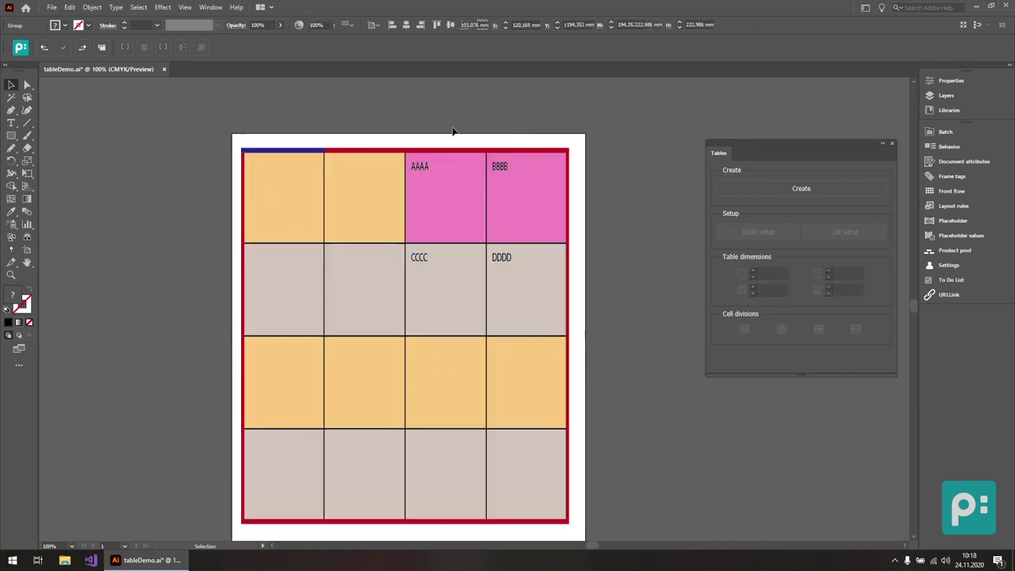
pyautogui.scroll(1, 449, 141)
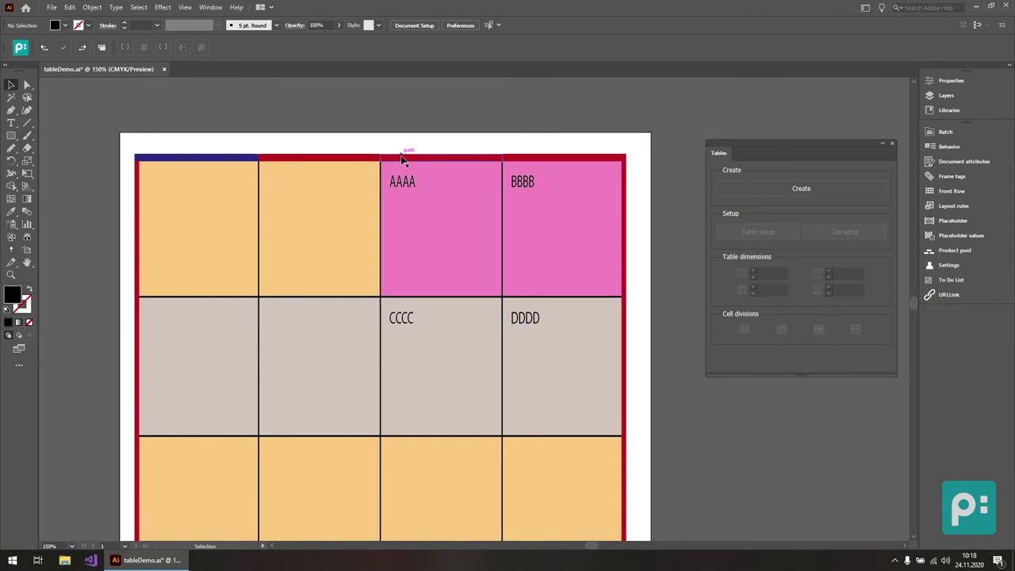
pyautogui.hotkey('ctrl', 'z')
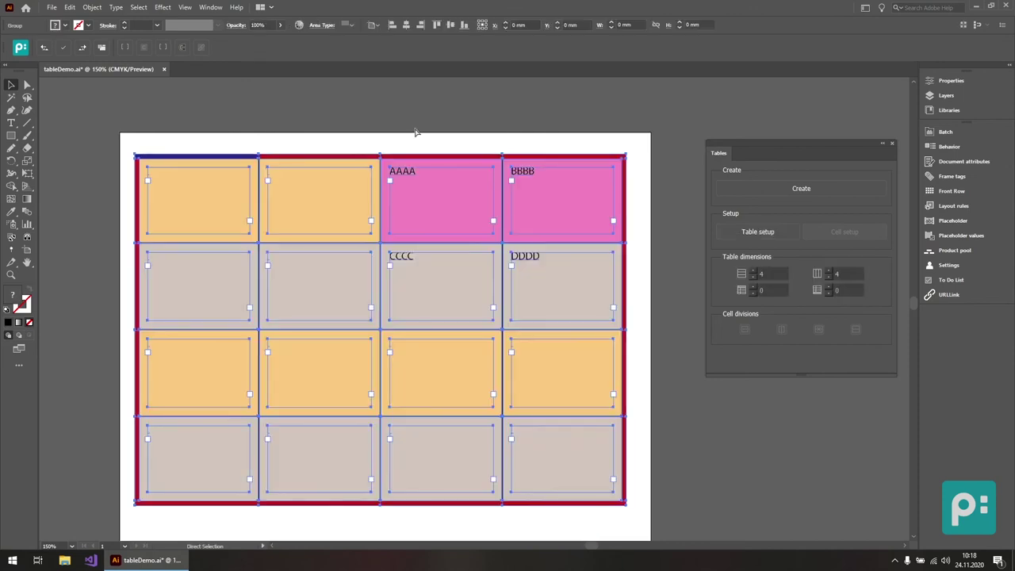
pyautogui.click(411, 127)
pyautogui.scroll(-1, 411, 127)
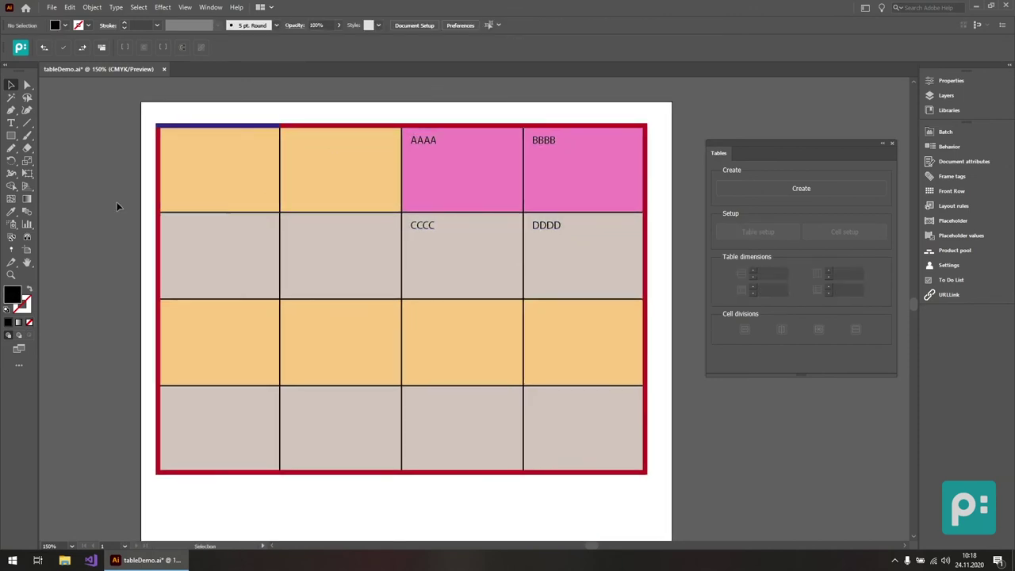
# - Shorten the first two rows and narrow the first column with the Resize table tool
pyautogui.click(197, 214)
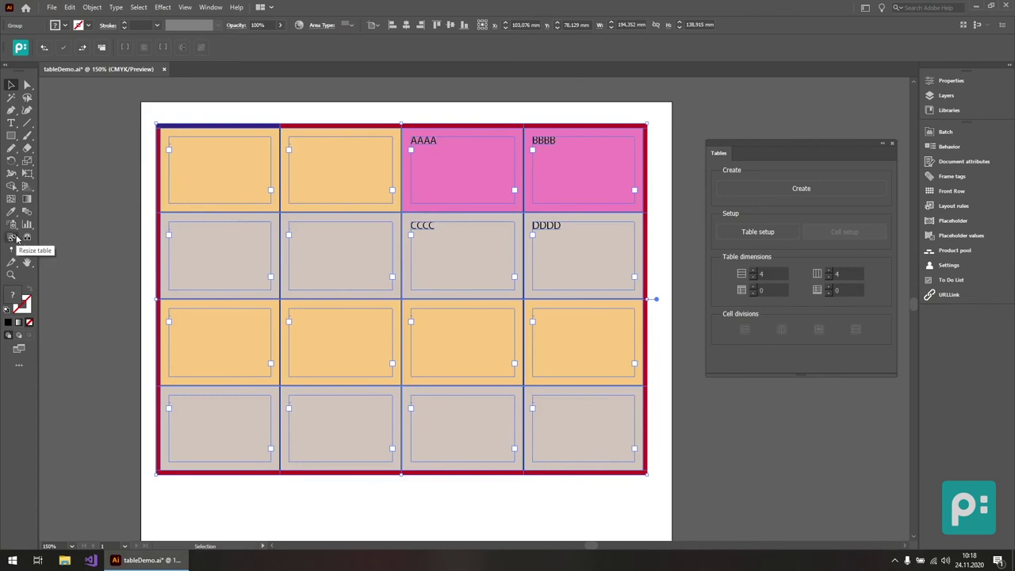
pyautogui.click(13, 237)
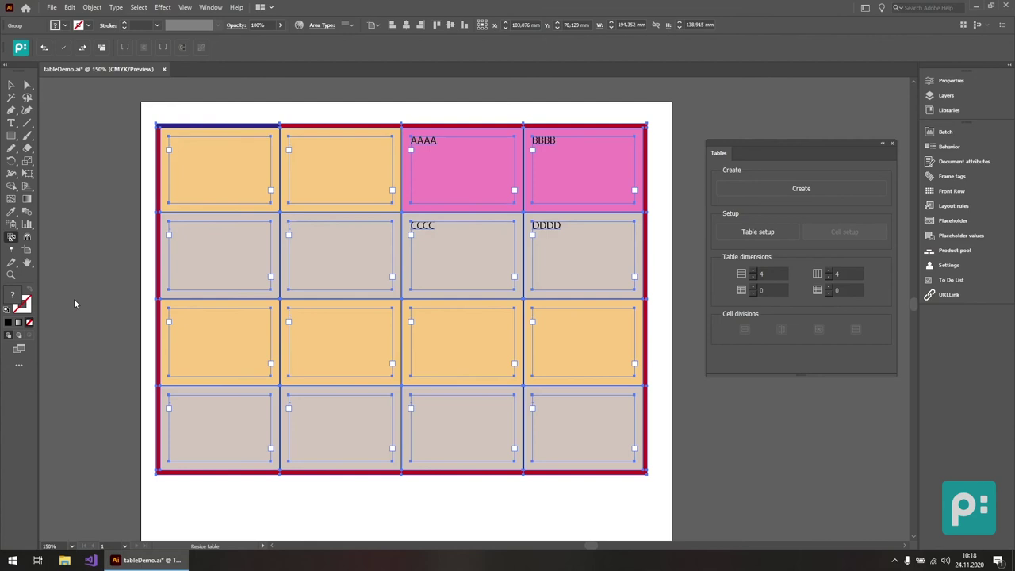
pyautogui.scroll(-1, 230, 338)
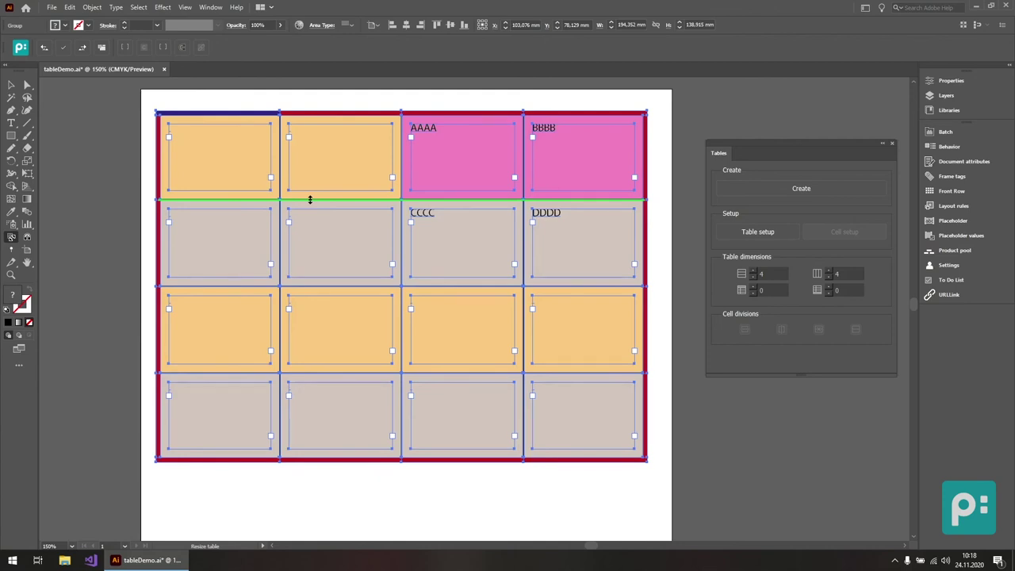
pyautogui.moveTo(310, 200); pyautogui.dragTo(319, 152)
pyautogui.moveTo(328, 233); pyautogui.dragTo(332, 186)
pyautogui.moveTo(279, 166); pyautogui.dragTo(228, 165)
# - Stretch the table taller, resize it from its corner, and narrow the second column
pyautogui.scroll(-1, 311, 237)
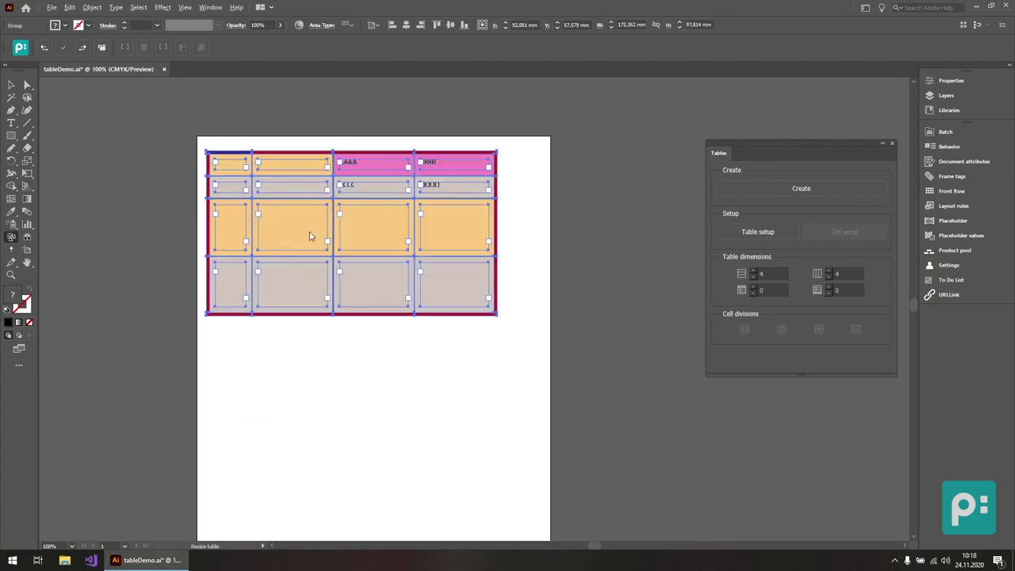
pyautogui.moveTo(349, 317); pyautogui.dragTo(343, 465)
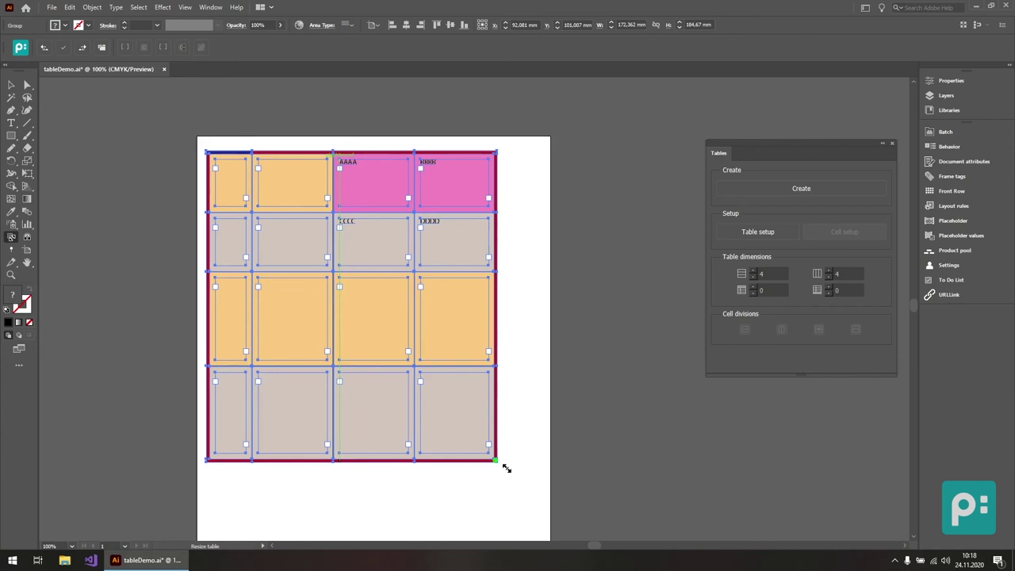
pyautogui.moveTo(504, 463); pyautogui.dragTo(533, 423)
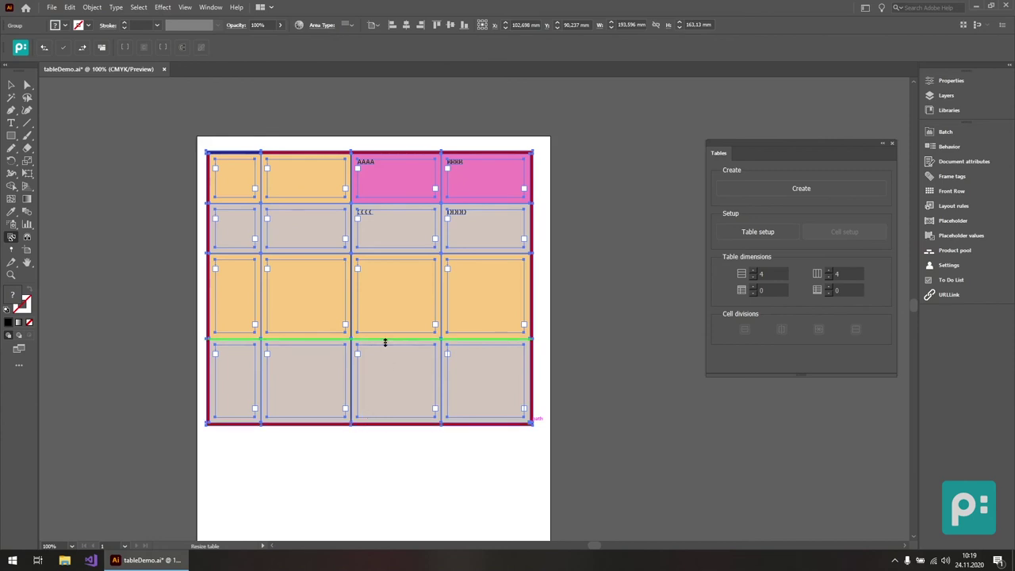
pyautogui.moveTo(344, 282); pyautogui.dragTo(321, 277)
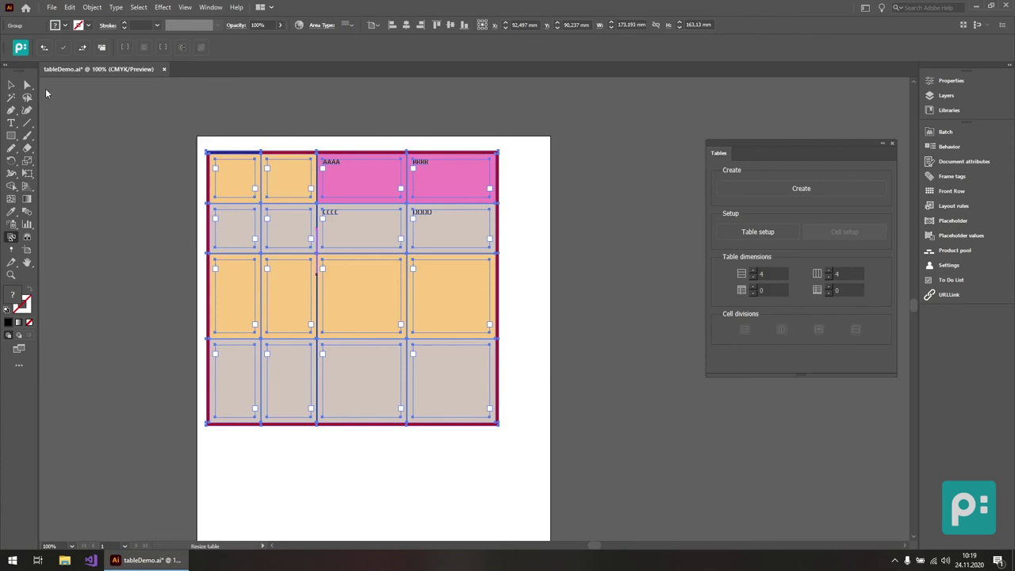
# - Raise the table's row count from four to six in the Tables panel, then deselect
pyautogui.click(11, 85)
pyautogui.scroll(1, 464, 151)
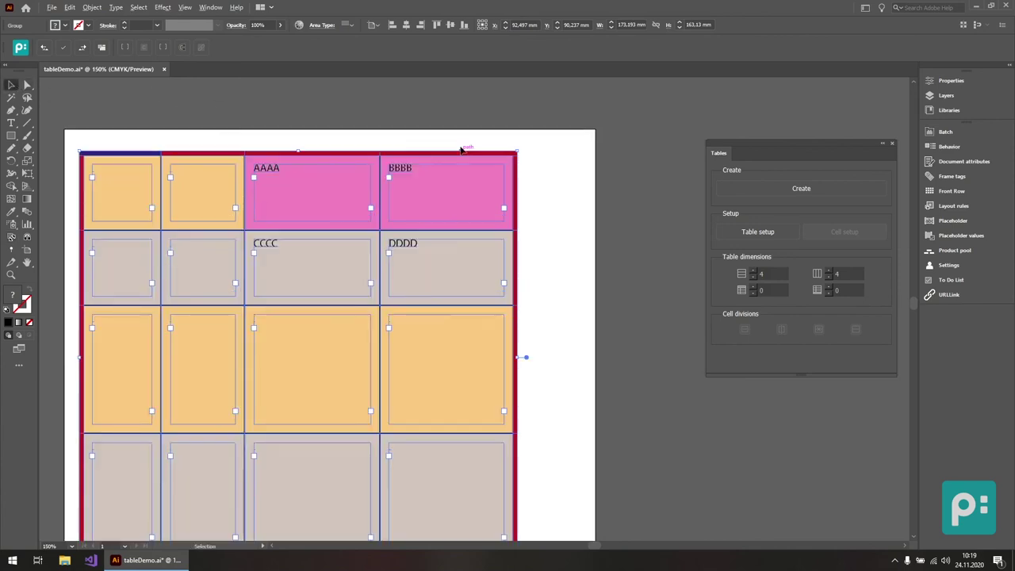
pyautogui.scroll(-1, 492, 176)
pyautogui.scroll(-1, 523, 194)
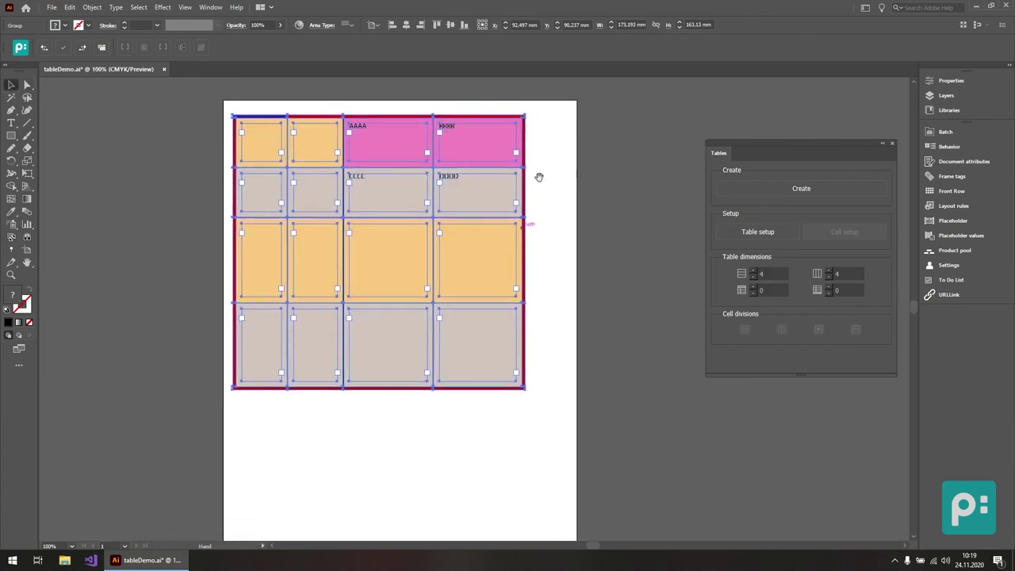
pyautogui.click(754, 271)
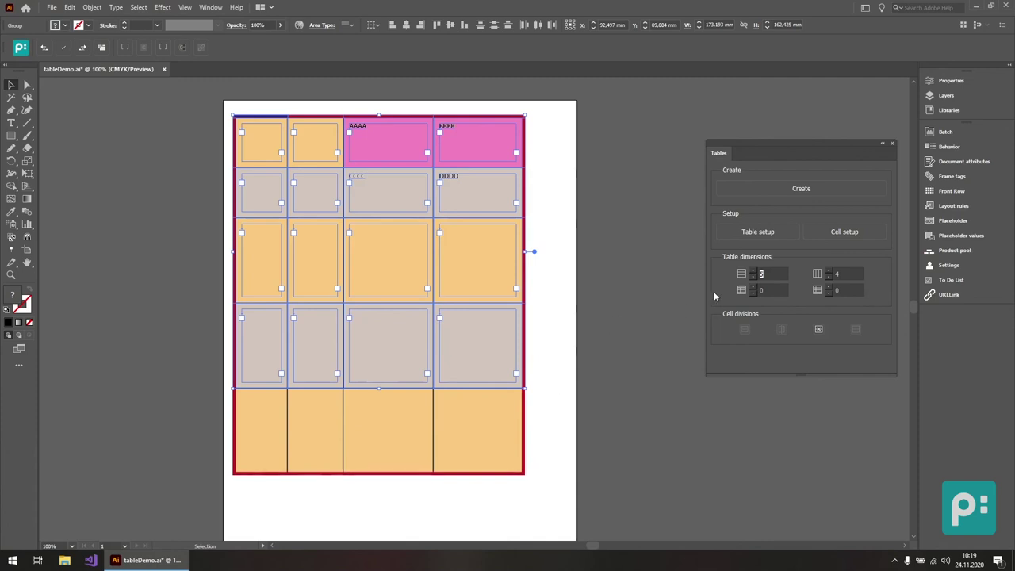
pyautogui.click(754, 271)
pyautogui.click(607, 331)
pyautogui.scroll(-1, 571, 369)
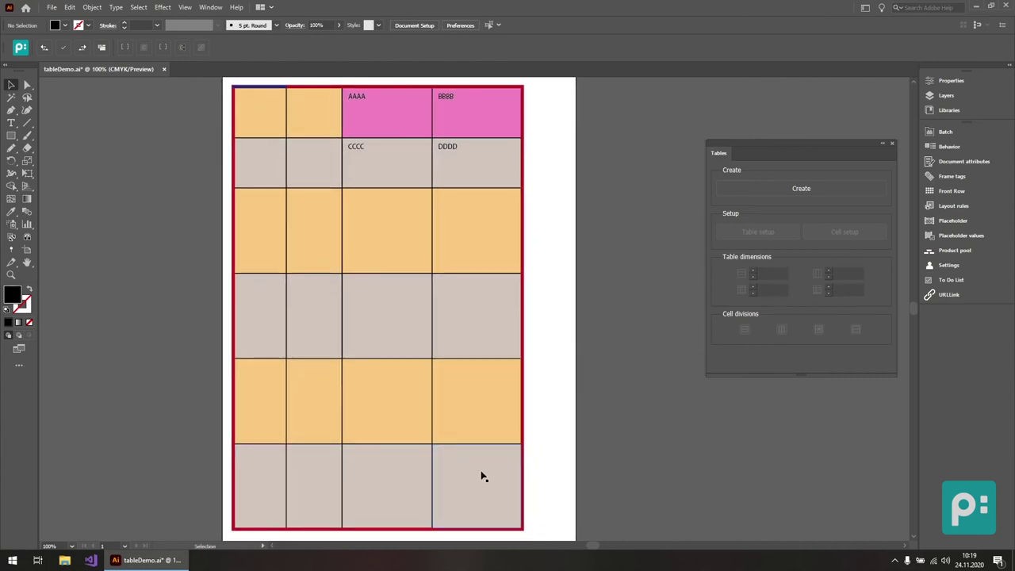
# - Lower the row count to four, confirm deleting the extra rows, and deselect
pyautogui.moveTo(558, 314); pyautogui.dragTo(524, 341)
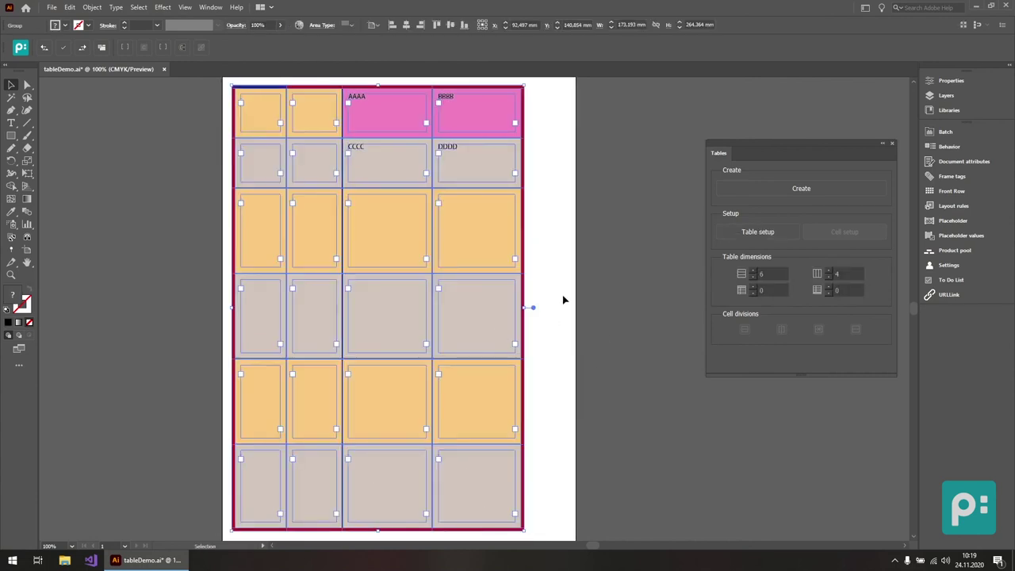
pyautogui.click(753, 278)
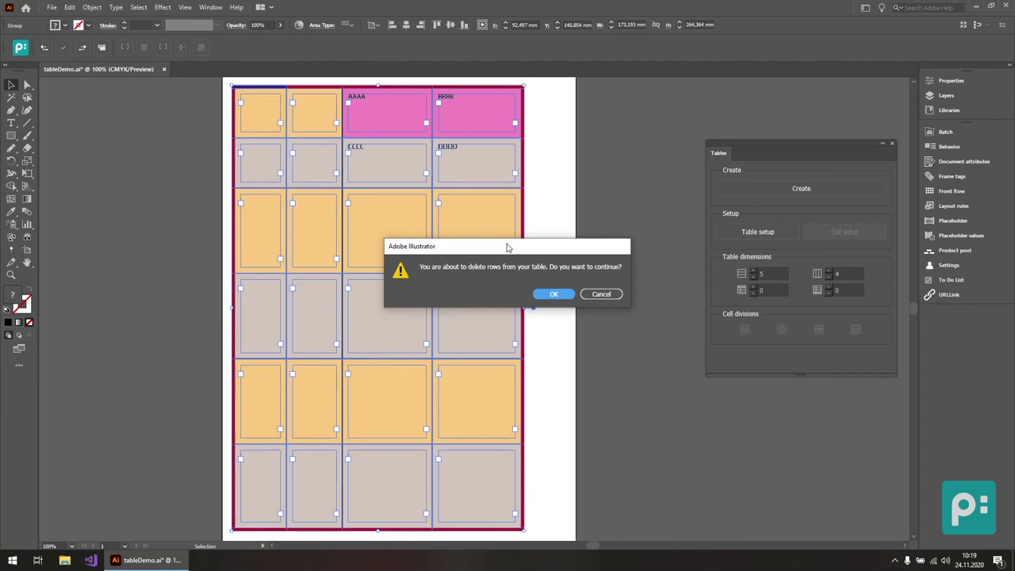
pyautogui.click(547, 295)
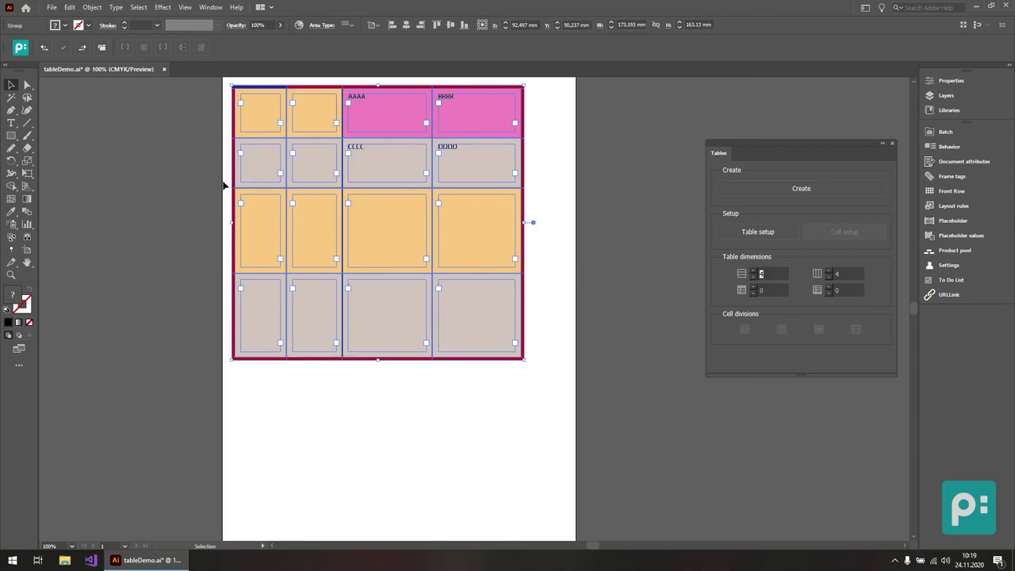
pyautogui.scroll(1, 259, 217)
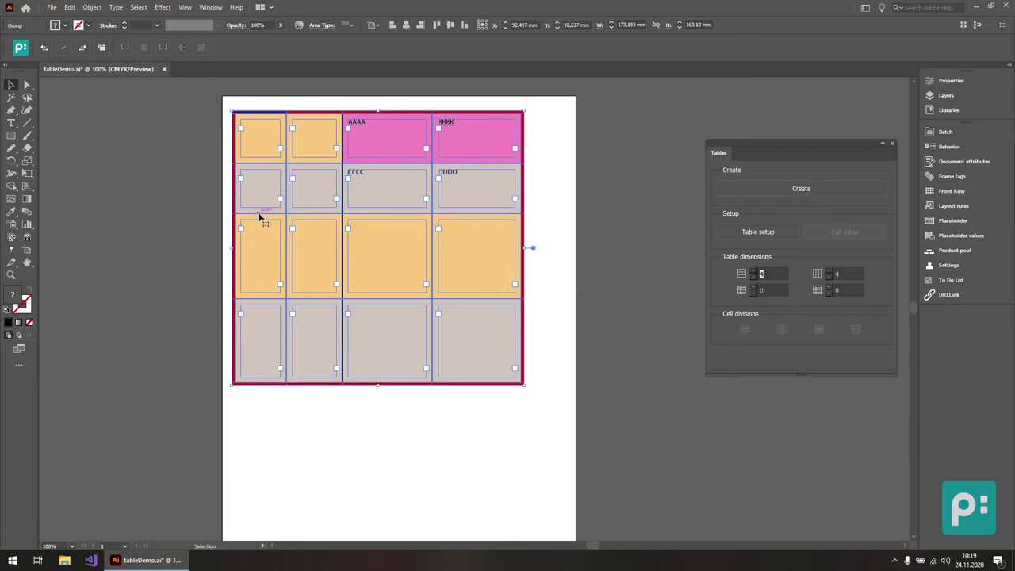
pyautogui.scroll(1, 262, 210)
pyautogui.click(365, 131)
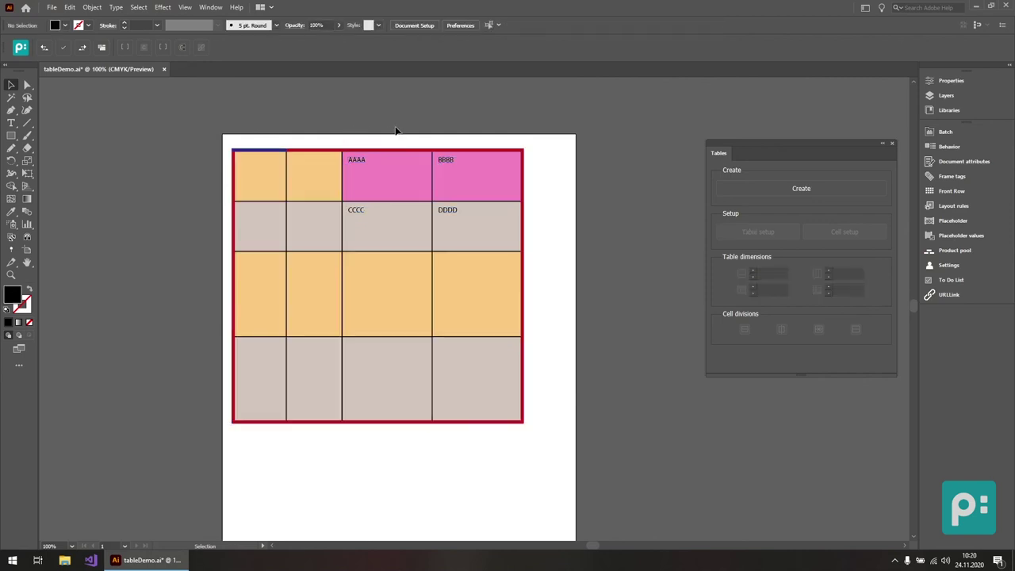
# - Select the top-left 2x2 block of cells and merge it into one cell
pyautogui.scroll(1, 398, 147)
pyautogui.scroll(1, 332, 199)
pyautogui.scroll(1, 269, 225)
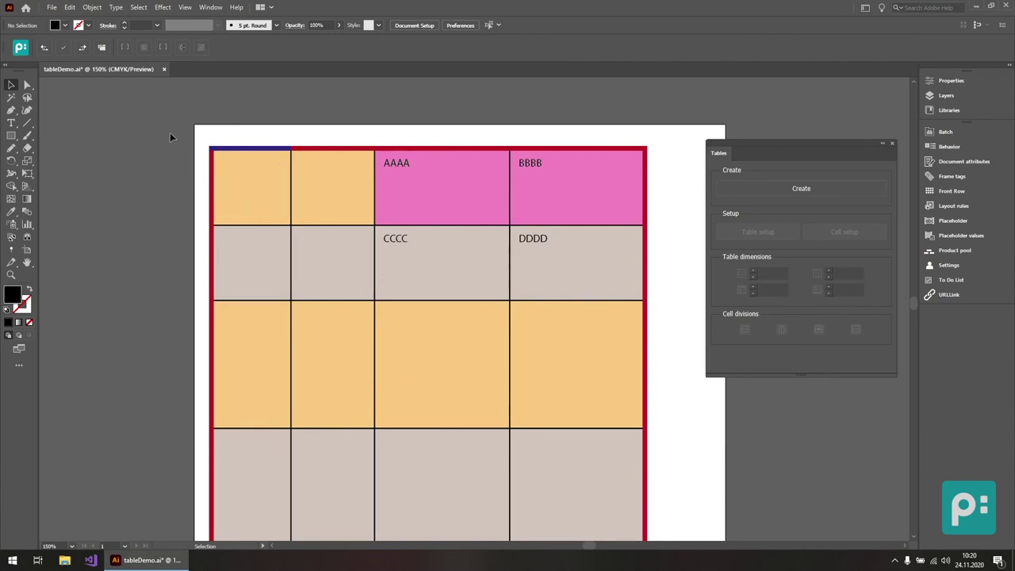
pyautogui.press('a')
pyautogui.moveTo(197, 133); pyautogui.dragTo(293, 238)
pyautogui.press('v')
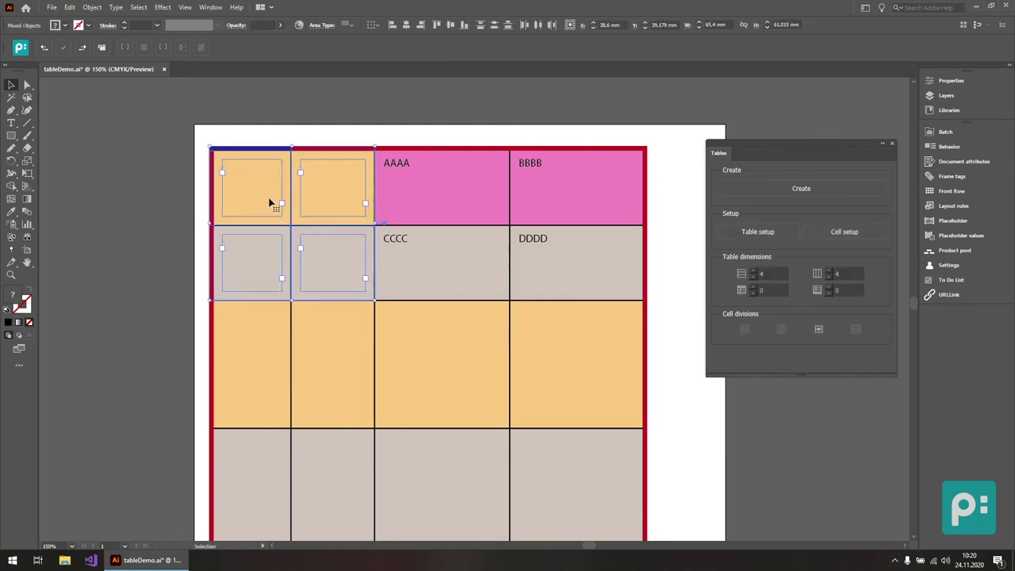
pyautogui.click(818, 333)
pyautogui.click(331, 136)
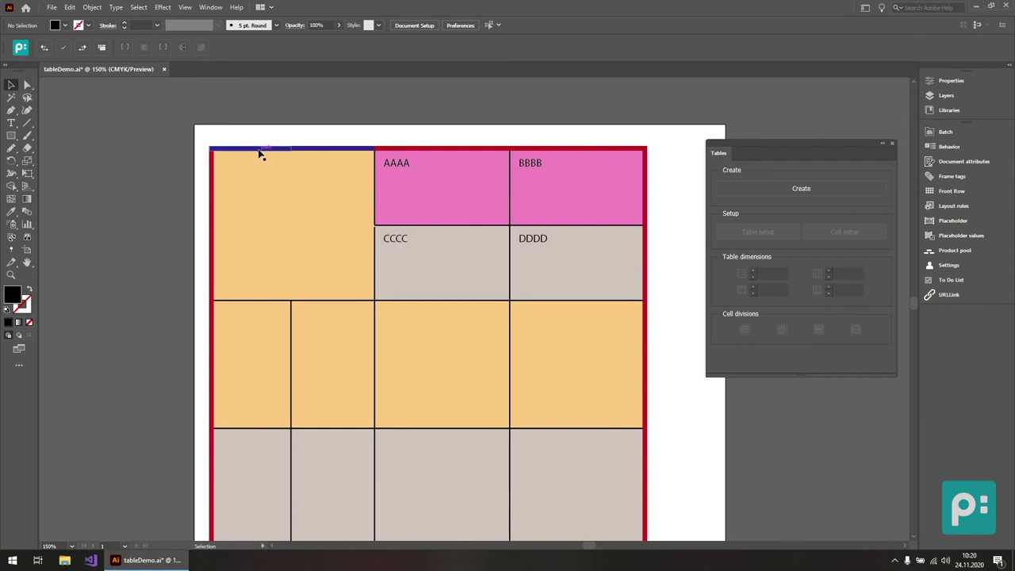
# - Select the AAAA, BBBB, CCCC, DDDD cells and merge them into one magenta cell
pyautogui.press('a')
pyautogui.moveTo(460, 133); pyautogui.dragTo(567, 255)
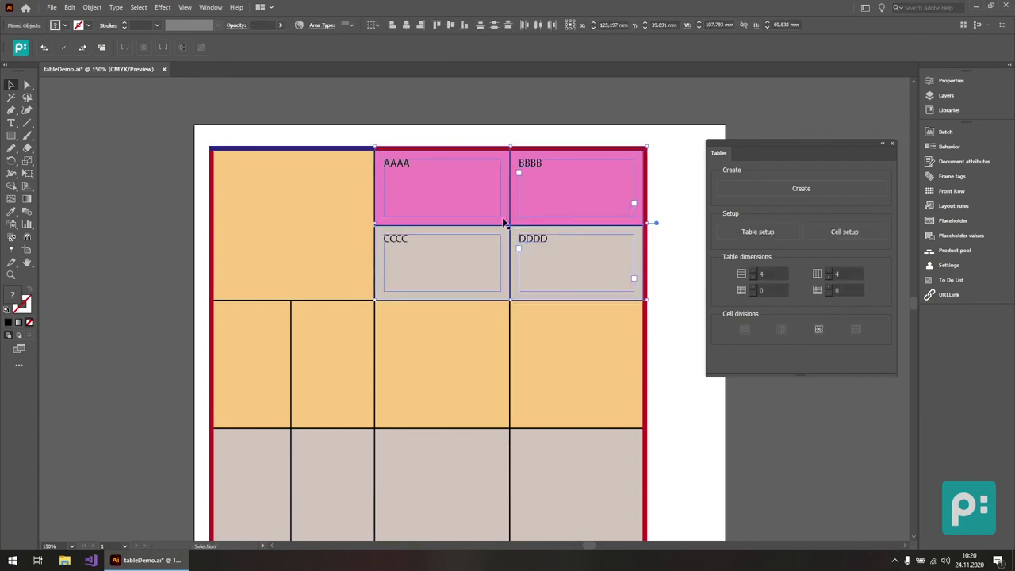
pyautogui.click(815, 329)
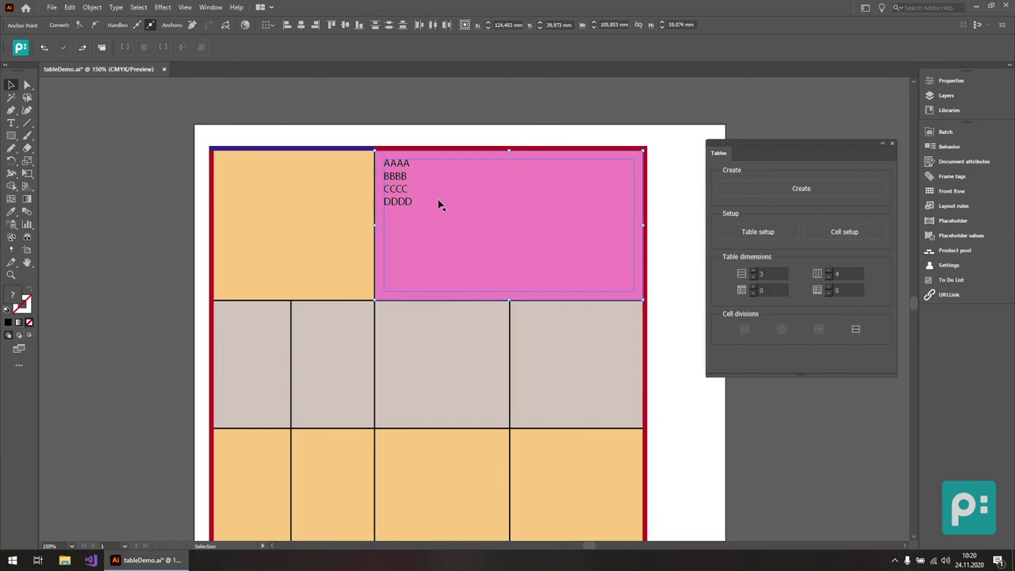
pyautogui.scroll(-1, 445, 275)
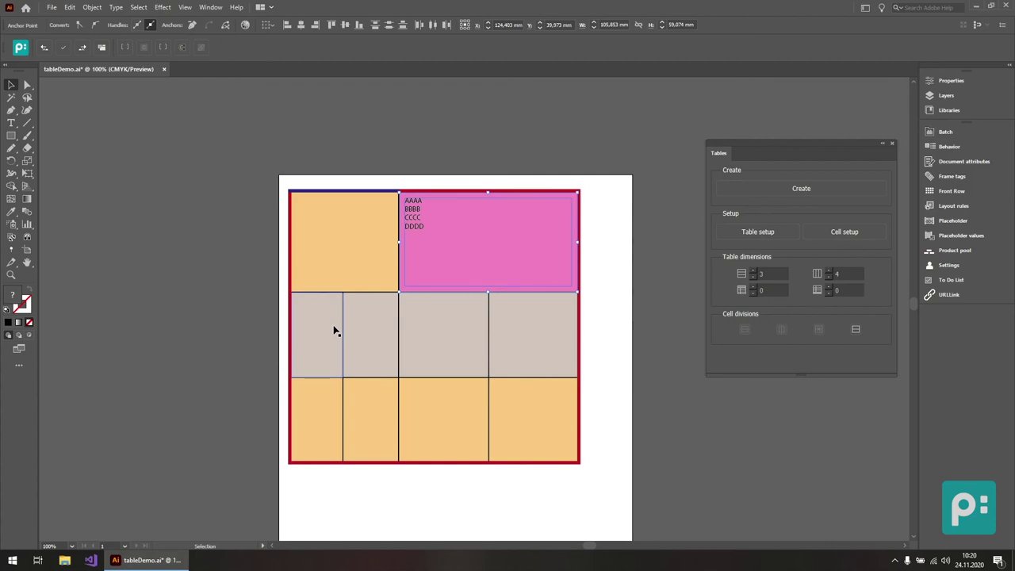
pyautogui.click(600, 308)
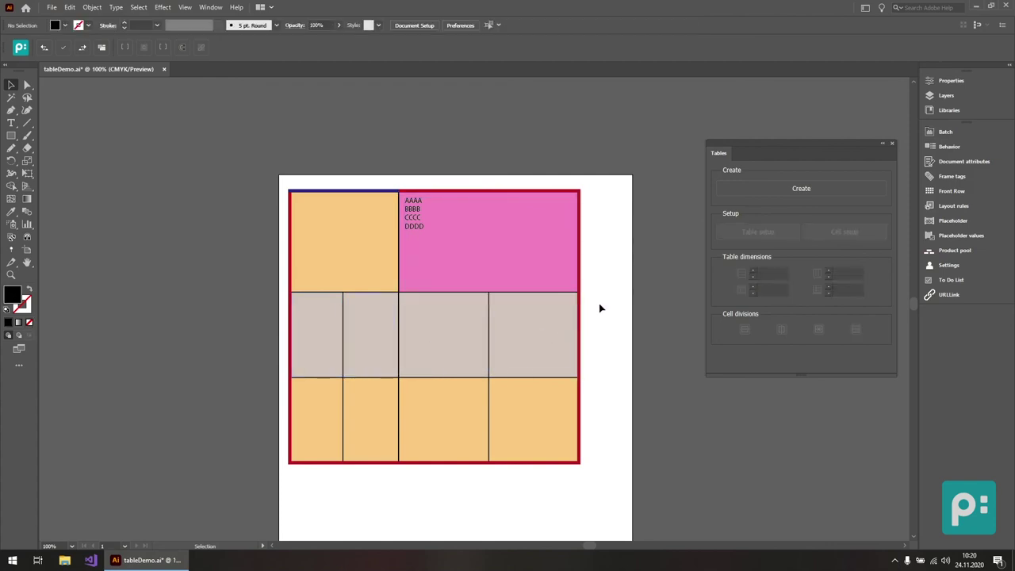